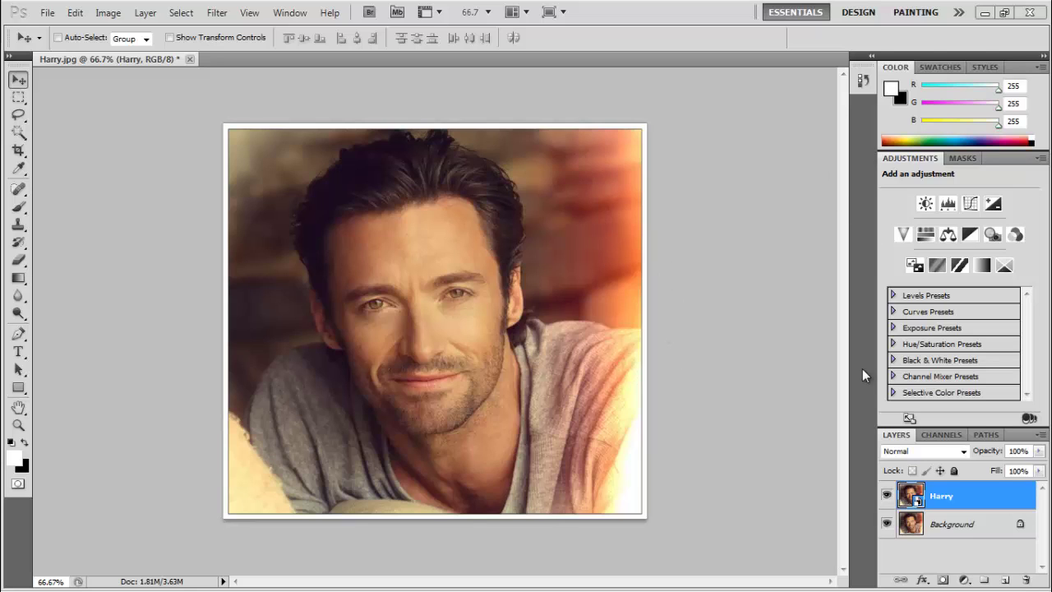
- Open the Background layer in the Liquify filter and enlarge both of the man's eyes with the Bloat tool
{"action": "left_click", "coordinate": [915, 530]}
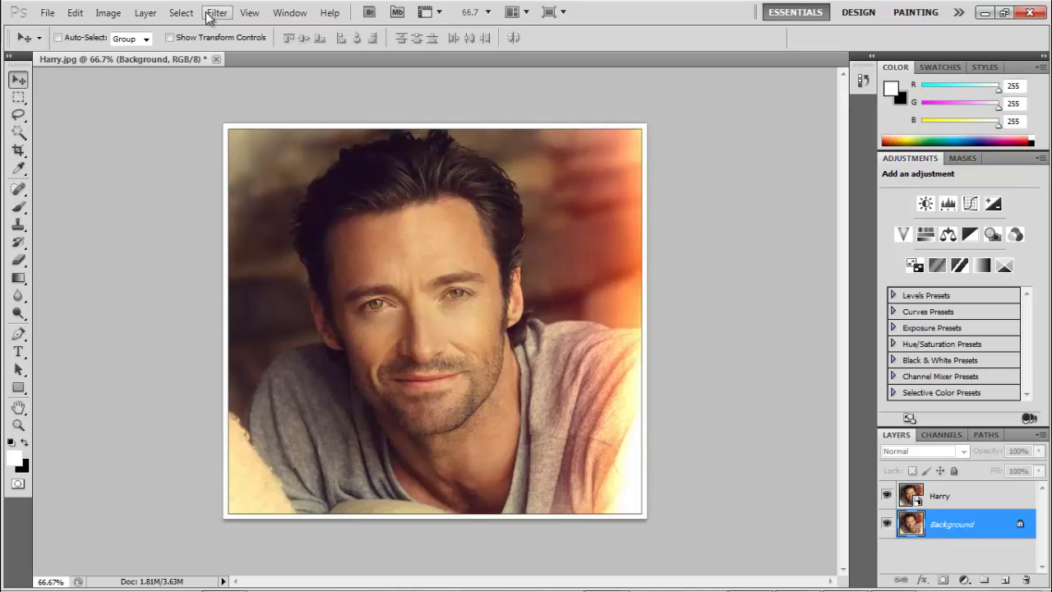
{"action": "left_click", "coordinate": [216, 13]}
{"action": "left_click", "coordinate": [215, 13]}
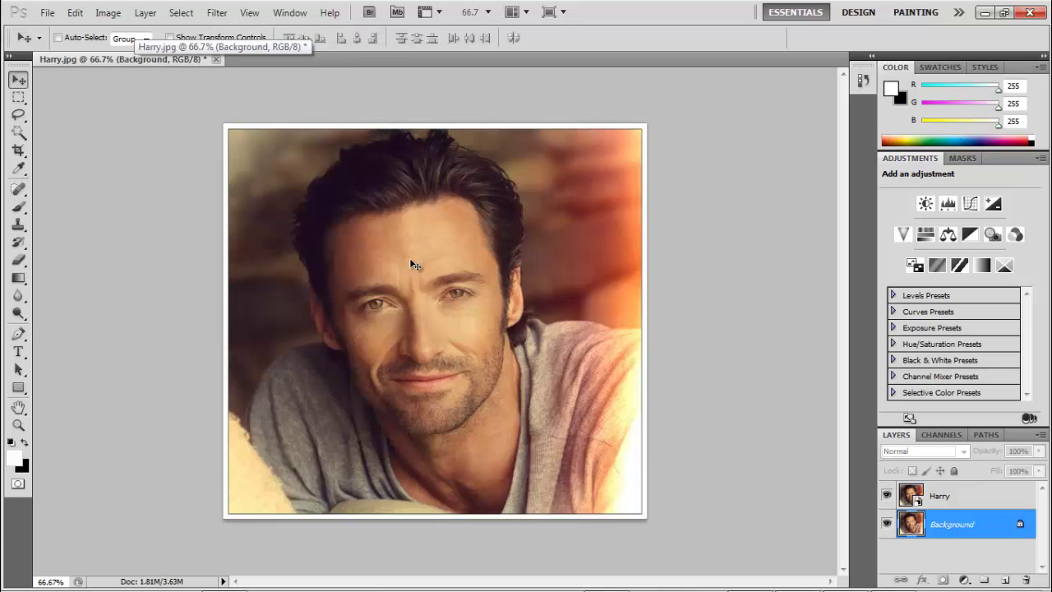
{"action": "left_click", "coordinate": [219, 12]}
{"action": "left_click", "coordinate": [289, 103]}
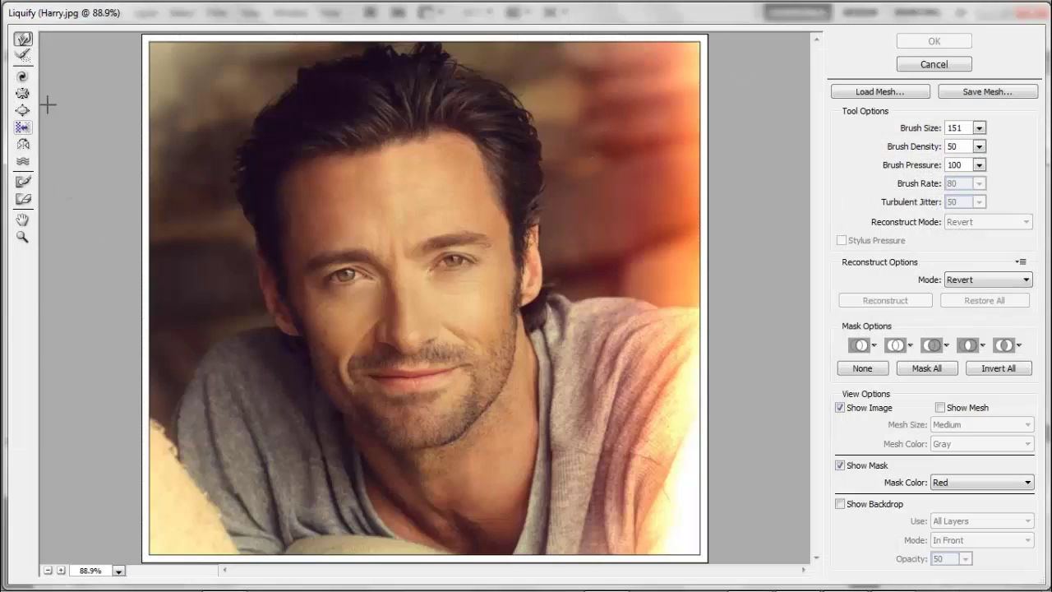
{"action": "left_click", "coordinate": [23, 110]}
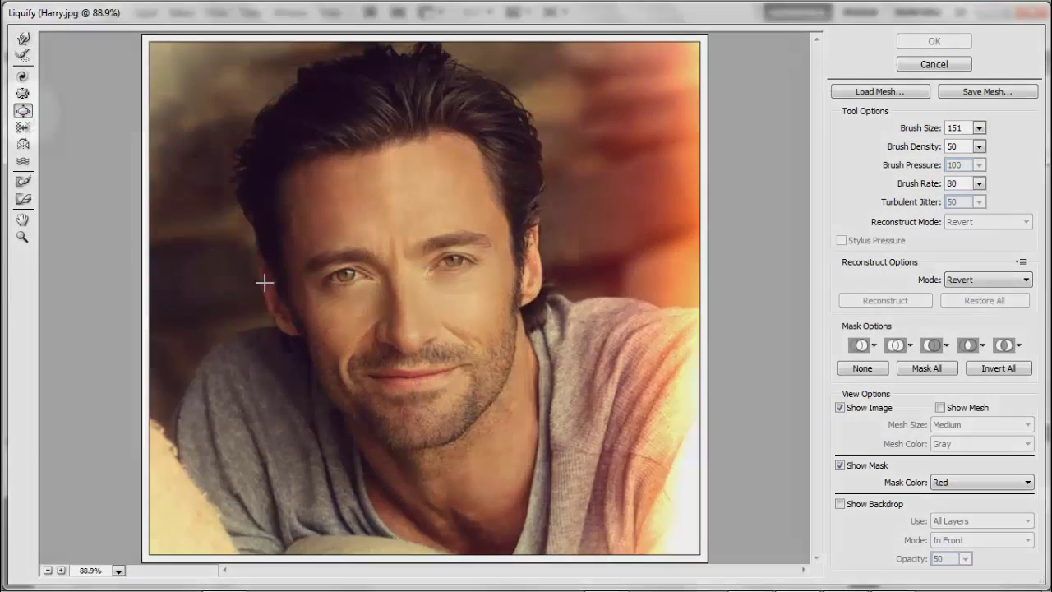
{"action": "left_click", "coordinate": [345, 276]}
{"action": "left_click", "coordinate": [451, 260]}
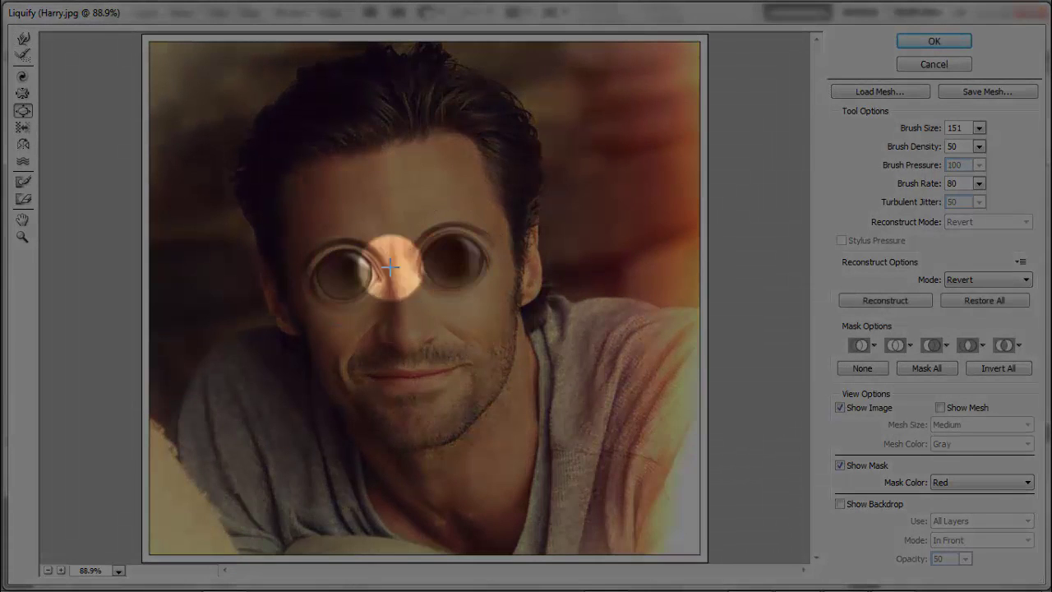
- Warp the mouth into an exaggerated wide smile and reshape the jaw and hair with the Forward Warp tool
{"action": "left_click", "coordinate": [23, 41]}
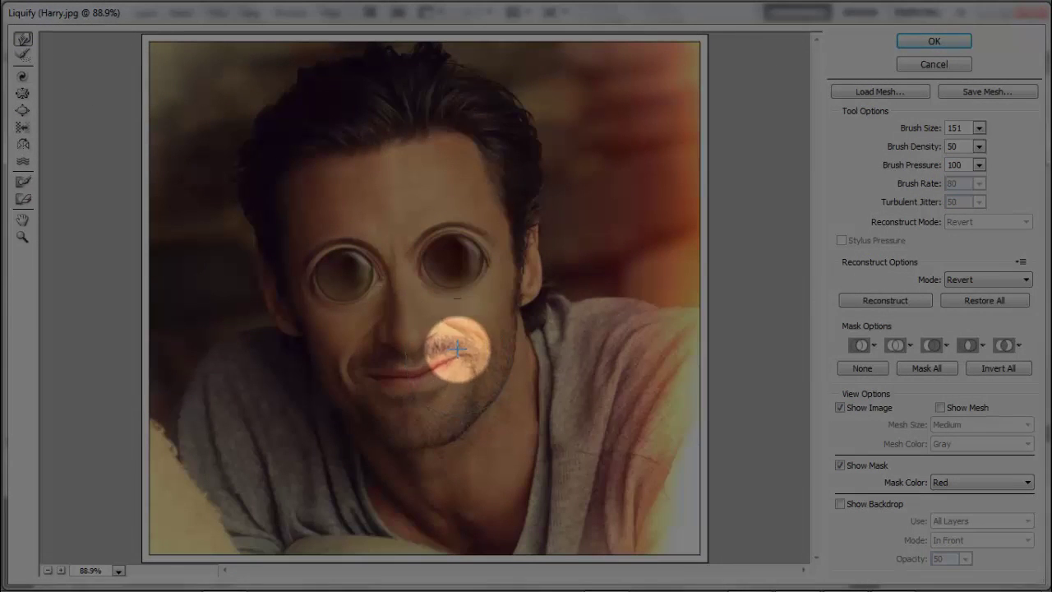
{"action": "mouse_move", "coordinate": [446, 347]}
{"action": "left_mouse_down"}
{"action": "mouse_move", "coordinate": [367, 355]}
{"action": "mouse_move", "coordinate": [421, 402]}
{"action": "mouse_move", "coordinate": [396, 399]}
{"action": "mouse_move", "coordinate": [405, 377]}
{"action": "mouse_move", "coordinate": [419, 383]}
{"action": "mouse_move", "coordinate": [400, 386]}
{"action": "mouse_move", "coordinate": [369, 363]}
{"action": "mouse_move", "coordinate": [457, 350]}
{"action": "mouse_move", "coordinate": [401, 391]}
{"action": "mouse_move", "coordinate": [434, 401]}
{"action": "mouse_move", "coordinate": [402, 402]}
{"action": "mouse_move", "coordinate": [453, 357]}
{"action": "mouse_move", "coordinate": [376, 380]}
{"action": "mouse_move", "coordinate": [463, 348]}
{"action": "left_mouse_up"}
{"action": "mouse_move", "coordinate": [480, 426]}
{"action": "left_mouse_down"}
{"action": "mouse_move", "coordinate": [415, 372]}
{"action": "mouse_move", "coordinate": [416, 413]}
{"action": "mouse_move", "coordinate": [288, 355]}
{"action": "mouse_move", "coordinate": [492, 372]}
{"action": "mouse_move", "coordinate": [326, 403]}
{"action": "mouse_move", "coordinate": [346, 400]}
{"action": "mouse_move", "coordinate": [377, 431]}
{"action": "mouse_move", "coordinate": [441, 422]}
{"action": "mouse_move", "coordinate": [439, 455]}
{"action": "mouse_move", "coordinate": [441, 434]}
{"action": "mouse_move", "coordinate": [464, 456]}
{"action": "mouse_move", "coordinate": [441, 430]}
{"action": "left_mouse_up"}
{"action": "mouse_move", "coordinate": [275, 158]}
{"action": "left_mouse_down"}
{"action": "mouse_move", "coordinate": [315, 129]}
{"action": "mouse_move", "coordinate": [411, 94]}
{"action": "mouse_move", "coordinate": [503, 159]}
{"action": "mouse_move", "coordinate": [505, 199]}
{"action": "mouse_move", "coordinate": [435, 138]}
{"action": "mouse_move", "coordinate": [401, 141]}
{"action": "left_mouse_up"}
{"action": "key", "text": "ctrl+z"}
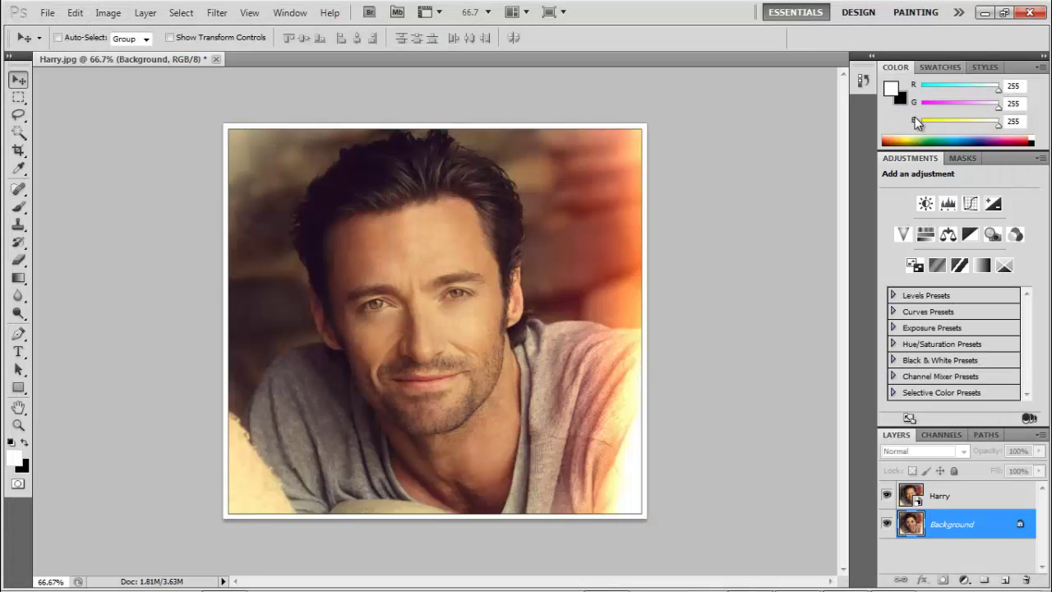
- Compare the liquified Background with the original portrait by repeatedly toggling the upper layer's visibility
{"action": "left_click", "coordinate": [887, 497]}
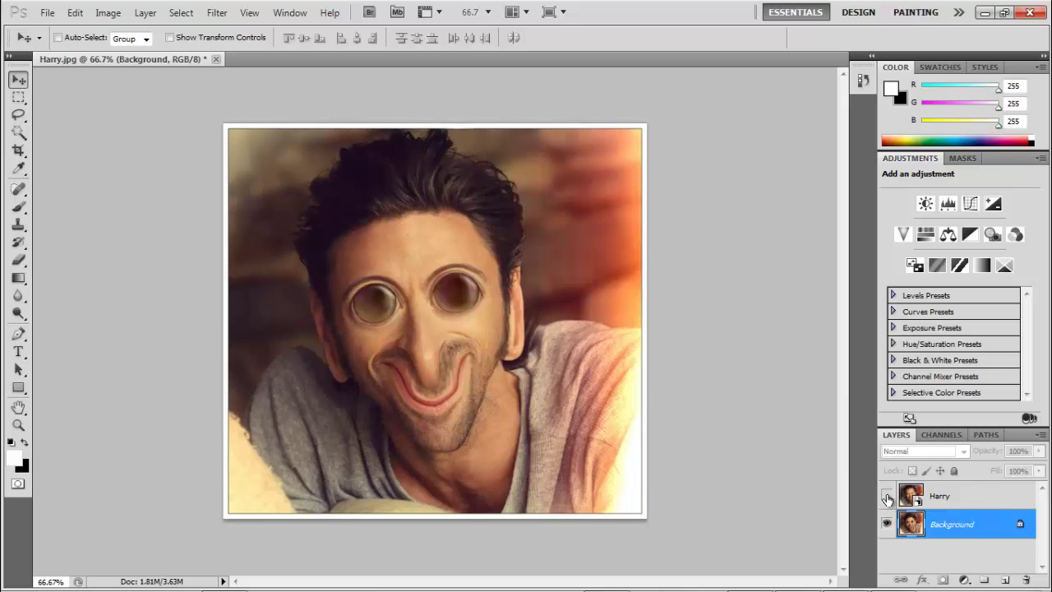
{"action": "left_click", "coordinate": [887, 497]}
{"action": "left_click", "coordinate": [887, 496]}
{"action": "left_click", "coordinate": [887, 497]}
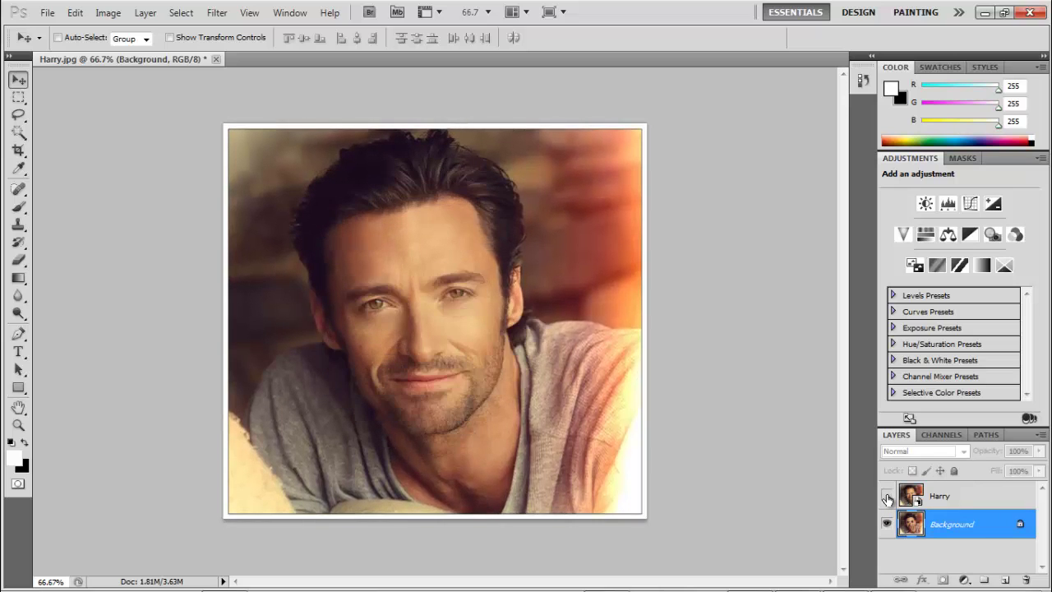
{"action": "left_click", "coordinate": [887, 497]}
{"action": "left_click", "coordinate": [887, 496]}
{"action": "left_click", "coordinate": [887, 496]}
{"action": "left_click", "coordinate": [887, 496]}
{"action": "left_click", "coordinate": [887, 497]}
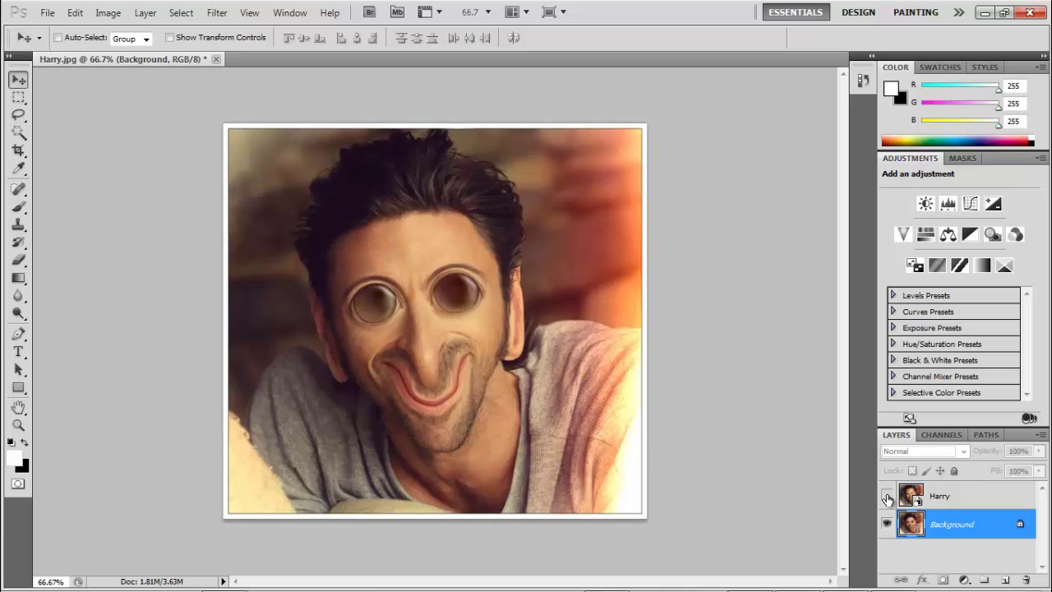
{"action": "left_click", "coordinate": [887, 496]}
{"action": "left_click", "coordinate": [887, 497]}
{"action": "left_click", "coordinate": [887, 496]}
{"action": "left_click", "coordinate": [887, 496]}
{"action": "left_click", "coordinate": [887, 496]}
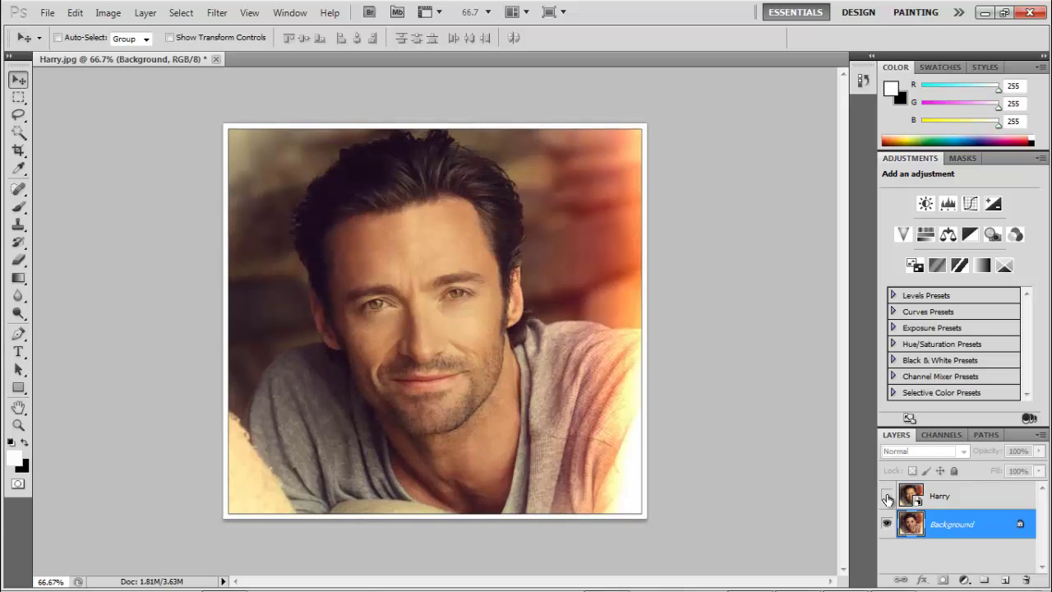
{"action": "left_click", "coordinate": [887, 496]}
{"action": "left_click", "coordinate": [887, 496]}
{"action": "left_click", "coordinate": [887, 497]}
{"action": "left_click", "coordinate": [887, 497]}
{"action": "left_click", "coordinate": [887, 496]}
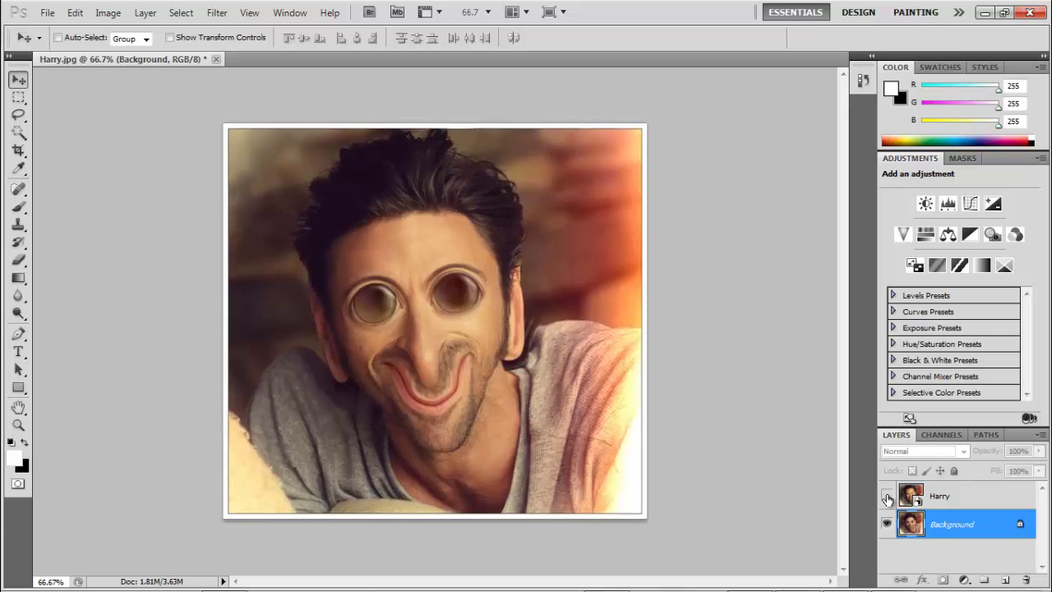
{"action": "left_click", "coordinate": [887, 497]}
{"action": "left_click", "coordinate": [887, 496]}
{"action": "left_click", "coordinate": [887, 496]}
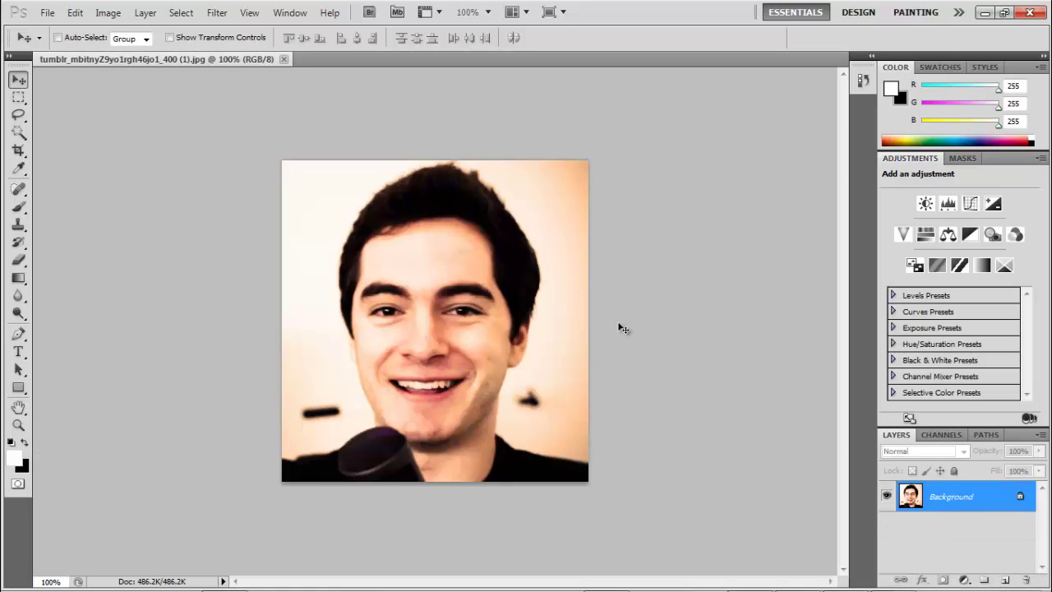
- Open the portrait with the microphone in Liquify and enlarge both eyes with the Bloat tool
{"action": "left_click", "coordinate": [215, 12]}
{"action": "left_click", "coordinate": [287, 99]}
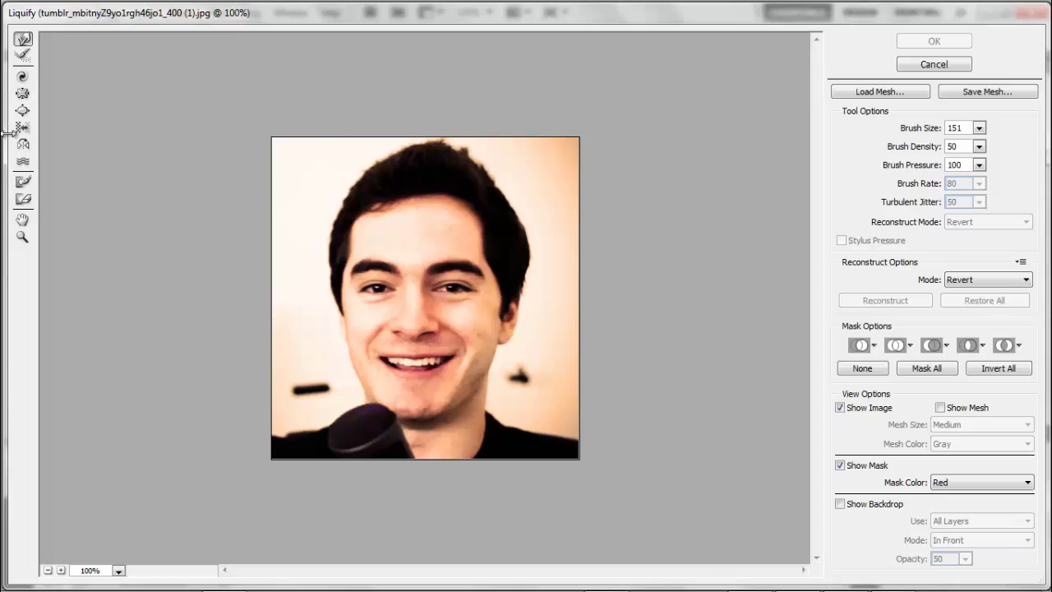
{"action": "key", "text": "ctrl+plus"}
{"action": "left_click", "coordinate": [23, 110]}
{"action": "left_click", "coordinate": [326, 275]}
{"action": "left_click", "coordinate": [488, 277]}
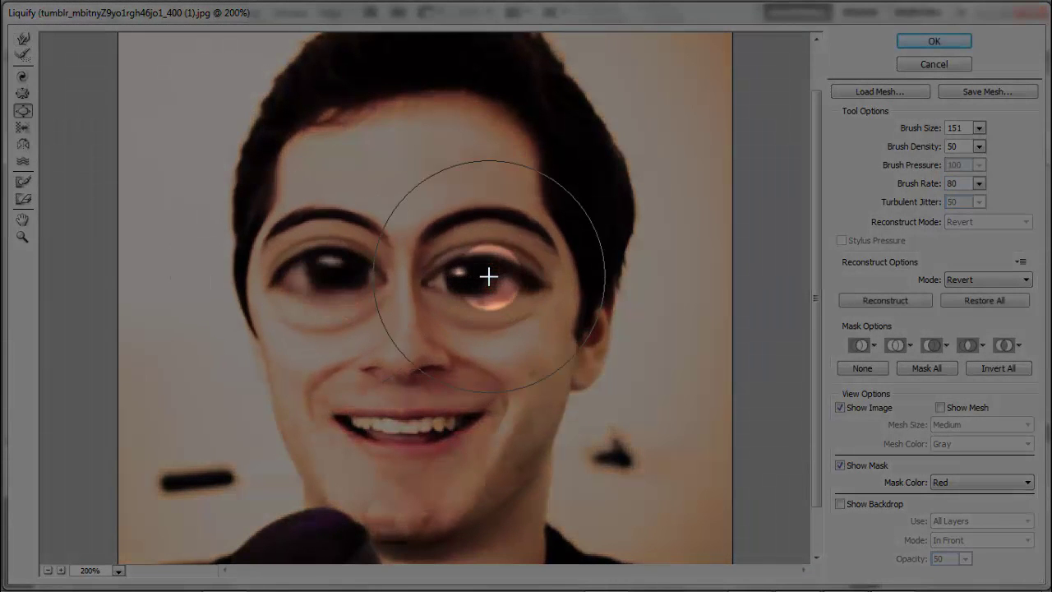
{"action": "key", "text": "ctrl+minus"}
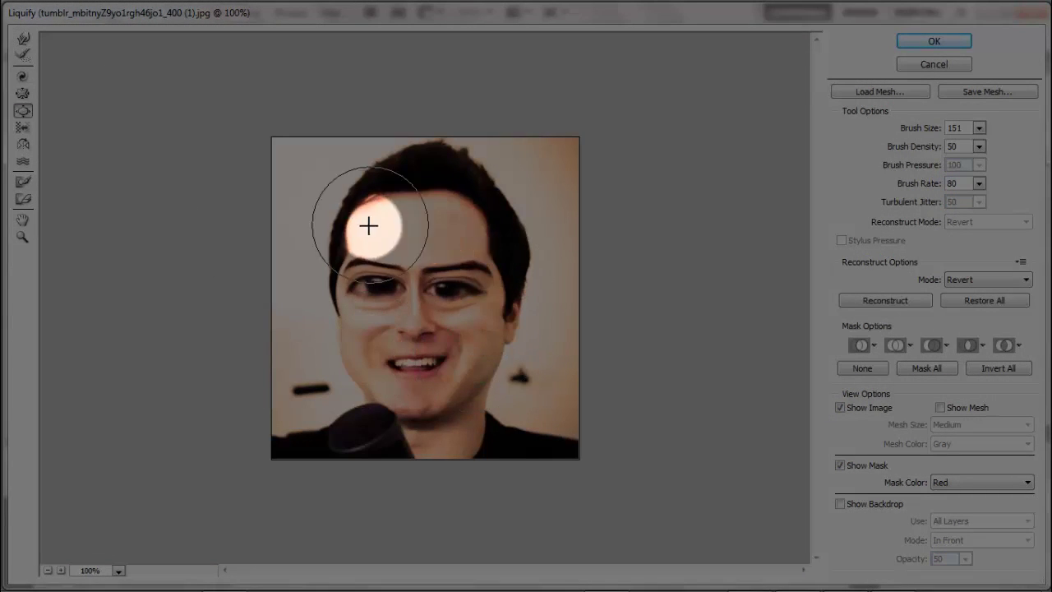
- Bloat the man's nose and enlarge both eyes again with the brush size at 151
{"action": "left_click", "coordinate": [416, 305]}
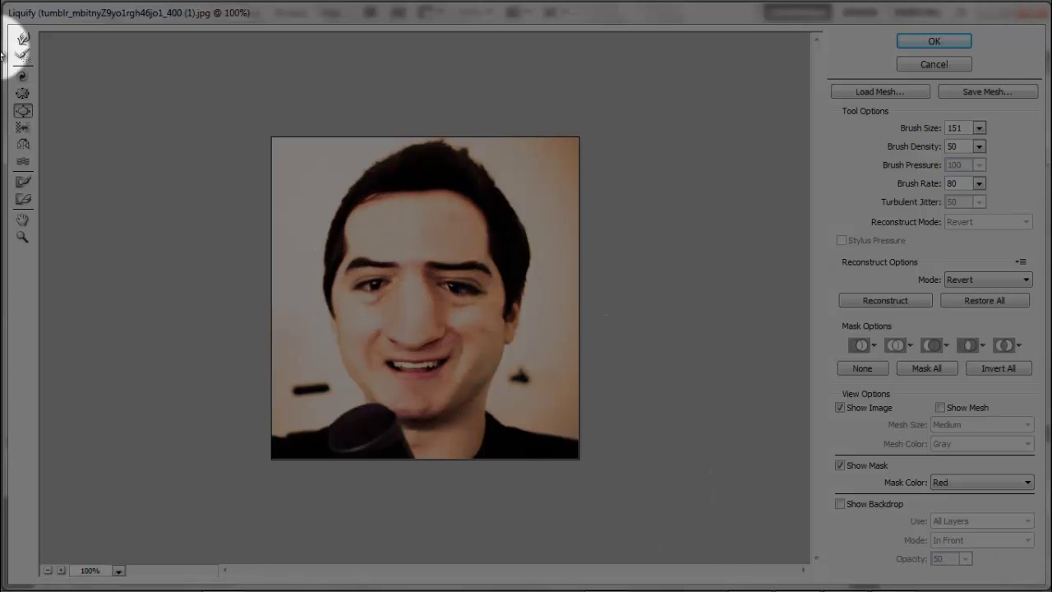
{"action": "left_click", "coordinate": [374, 275]}
{"action": "left_click", "coordinate": [472, 287]}
{"action": "left_click", "coordinate": [370, 265]}
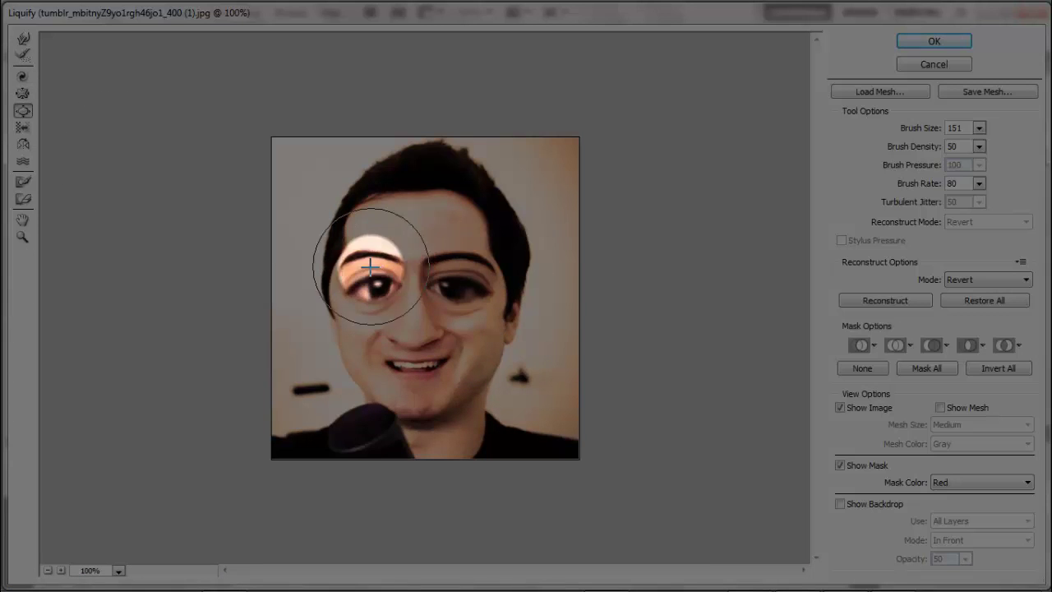
- Shrink both of the man's eyes with the Pucker tool
{"action": "left_click", "coordinate": [22, 92]}
{"action": "left_click", "coordinate": [348, 263]}
{"action": "left_click", "coordinate": [446, 287]}
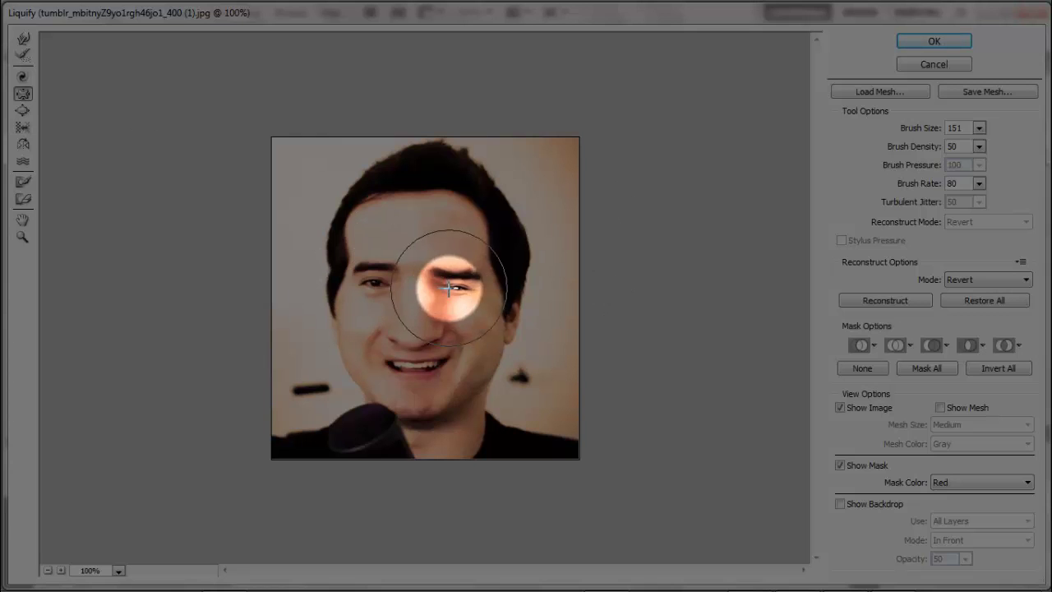
{"action": "left_click", "coordinate": [370, 282]}
- Enlarge both shrunken eyes strongly with the Bloat tool
{"action": "left_click", "coordinate": [22, 110]}
{"action": "left_click", "coordinate": [364, 282]}
{"action": "left_click", "coordinate": [486, 312]}
{"action": "left_click", "coordinate": [31, 99]}
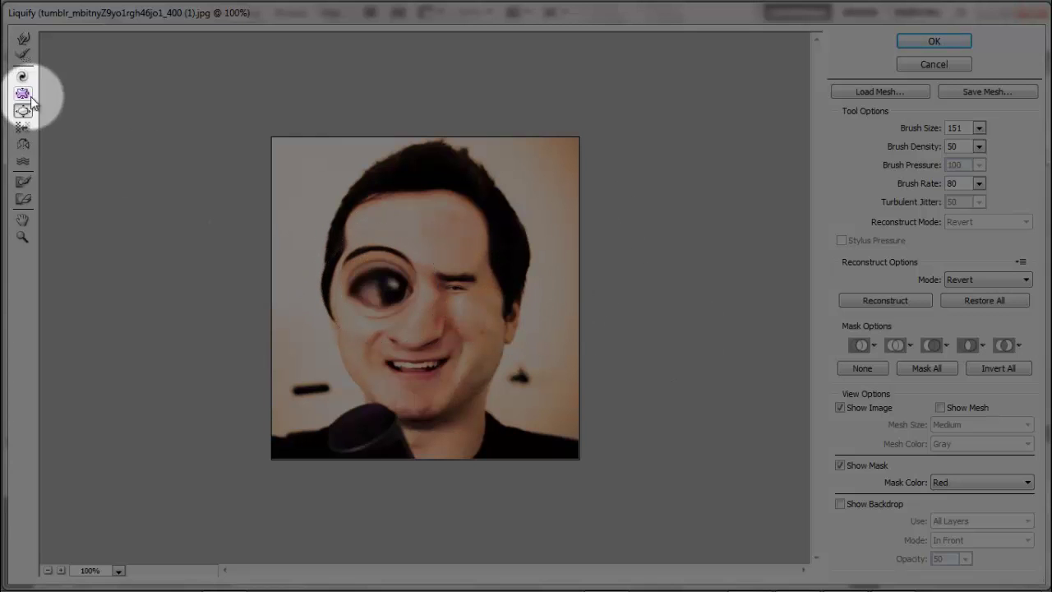
{"action": "left_click", "coordinate": [448, 287]}
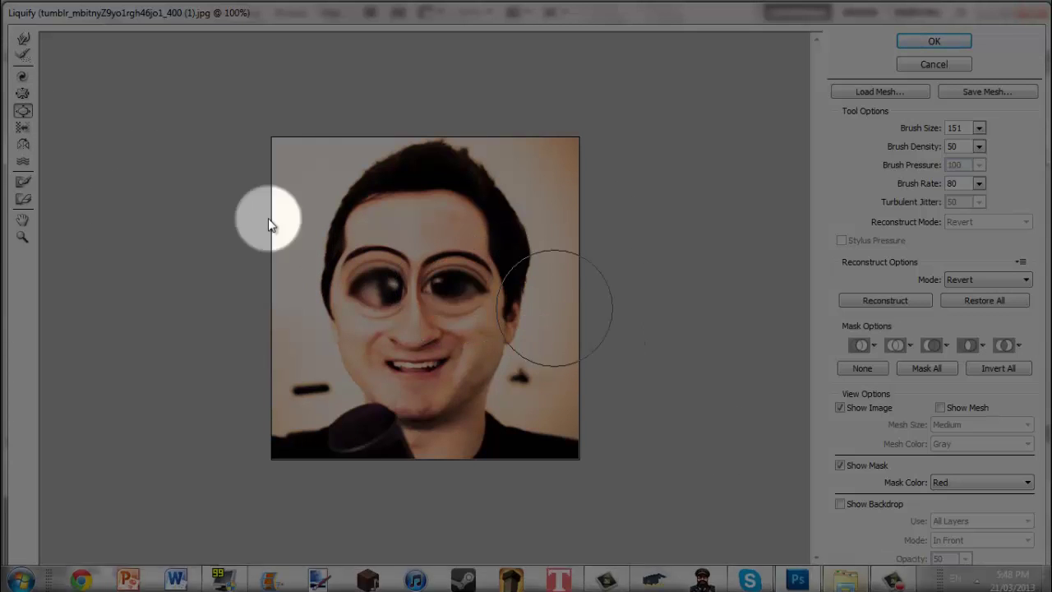
- Warp the mouth corners outward and push the upper lip area toward the nose with the Forward Warp tool
{"action": "left_click", "coordinate": [23, 39]}
{"action": "left_click_drag", "start_coordinate": [444, 367], "coordinate": [463, 360]}
{"action": "left_click_drag", "start_coordinate": [396, 367], "coordinate": [378, 359]}
{"action": "mouse_move", "coordinate": [443, 369]}
{"action": "left_mouse_down"}
{"action": "mouse_move", "coordinate": [462, 367]}
{"action": "mouse_move", "coordinate": [424, 365]}
{"action": "mouse_move", "coordinate": [417, 331]}
{"action": "left_mouse_up"}
- Pucker both oversized eyes back to a smaller size
{"action": "left_click", "coordinate": [23, 94]}
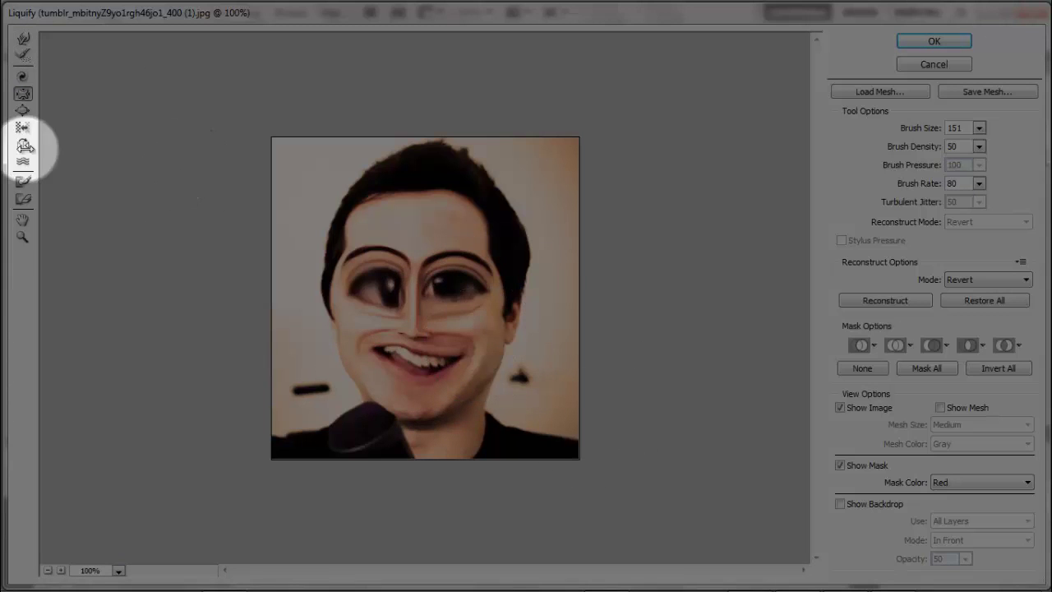
{"action": "left_click", "coordinate": [376, 287]}
{"action": "left_click", "coordinate": [452, 281]}
{"action": "left_click", "coordinate": [385, 291]}
- Stretch the eyes outward, widen the smile and reshape the hairline with the Forward Warp tool
{"action": "left_click", "coordinate": [23, 38]}
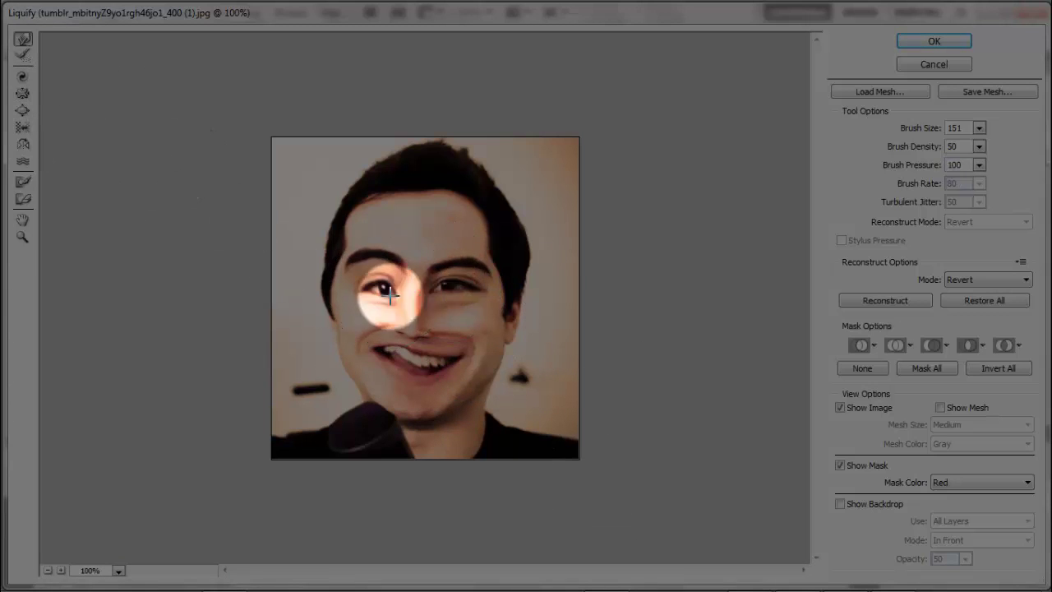
{"action": "left_click_drag", "start_coordinate": [390, 295], "coordinate": [383, 301]}
{"action": "left_click_drag", "start_coordinate": [477, 293], "coordinate": [491, 296]}
{"action": "left_click_drag", "start_coordinate": [383, 351], "coordinate": [396, 336]}
{"action": "left_click_drag", "start_coordinate": [450, 361], "coordinate": [463, 357]}
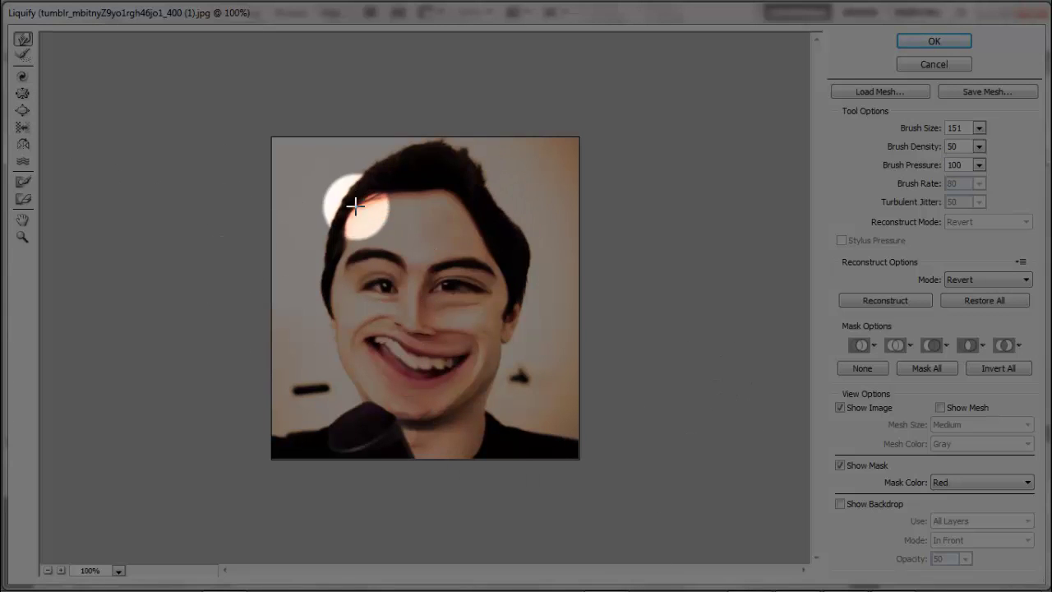
{"action": "mouse_move", "coordinate": [354, 205]}
{"action": "left_mouse_down"}
{"action": "mouse_move", "coordinate": [393, 198]}
{"action": "mouse_move", "coordinate": [444, 208]}
{"action": "mouse_move", "coordinate": [380, 230]}
{"action": "mouse_move", "coordinate": [454, 221]}
{"action": "mouse_move", "coordinate": [441, 239]}
{"action": "mouse_move", "coordinate": [406, 224]}
{"action": "mouse_move", "coordinate": [459, 229]}
{"action": "left_mouse_up"}
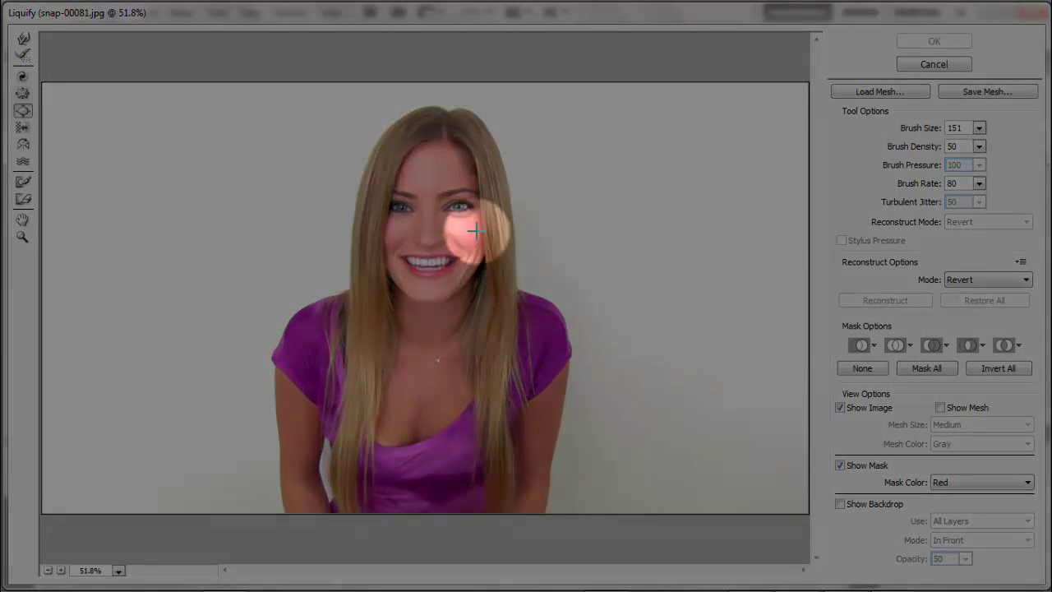
- Bloat both of the woman's eyes and warp her smile into a frown with the Forward Warp tool
{"action": "left_click", "coordinate": [458, 206]}
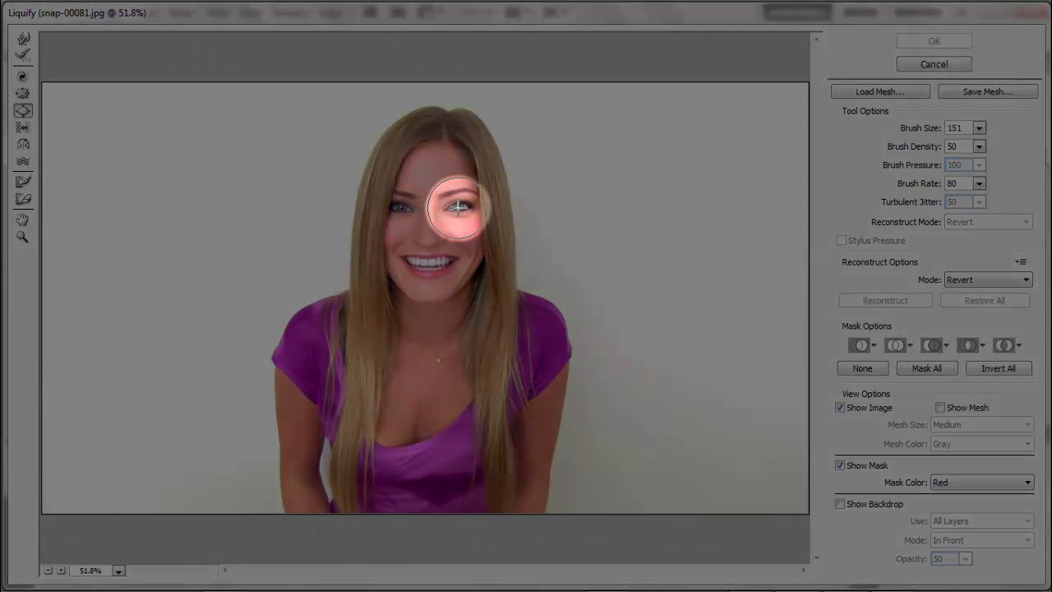
{"action": "left_click", "coordinate": [400, 213]}
{"action": "left_click", "coordinate": [23, 38]}
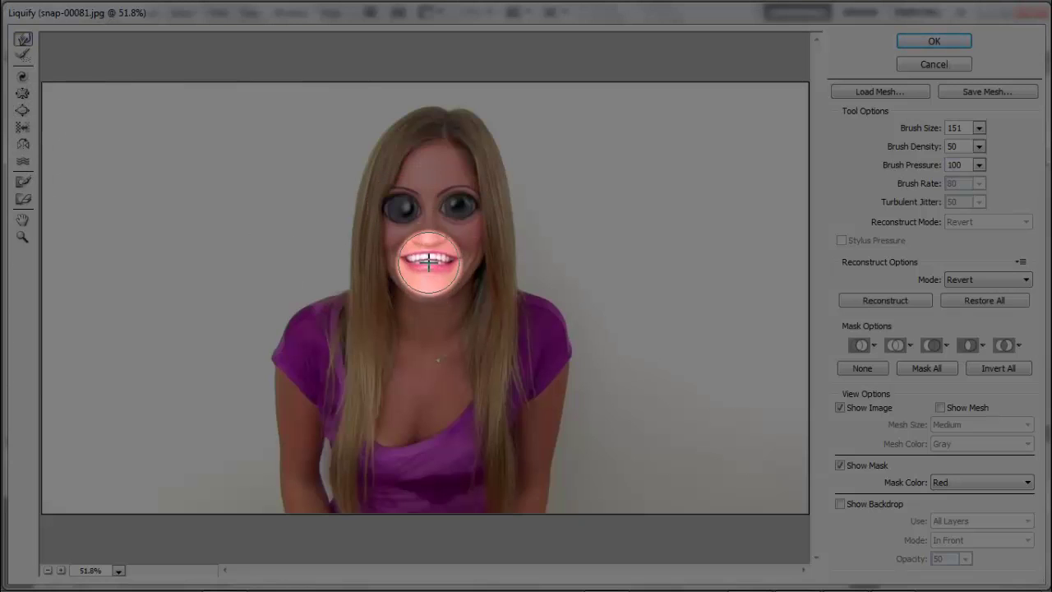
{"action": "mouse_move", "coordinate": [429, 261]}
{"action": "left_mouse_down"}
{"action": "mouse_move", "coordinate": [411, 255]}
{"action": "mouse_move", "coordinate": [458, 258]}
{"action": "mouse_move", "coordinate": [403, 258]}
{"action": "mouse_move", "coordinate": [406, 279]}
{"action": "left_mouse_up"}
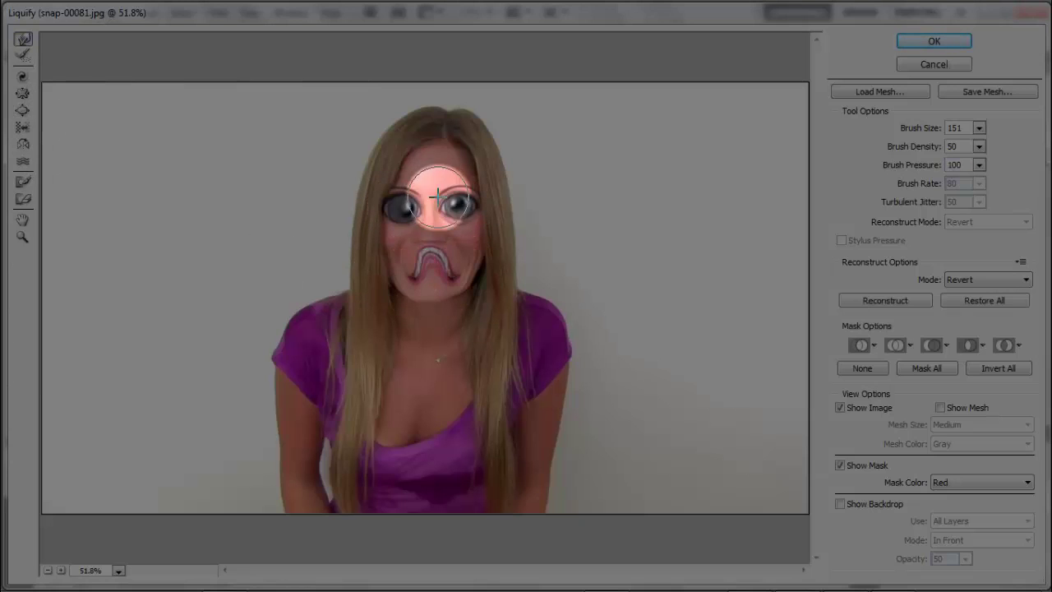
- Warp the woman's eyes into an upward slant, and pull and restore the hair beside her forehead
{"action": "left_click_drag", "start_coordinate": [478, 200], "coordinate": [476, 187]}
{"action": "mouse_move", "coordinate": [411, 197]}
{"action": "left_mouse_down"}
{"action": "mouse_move", "coordinate": [401, 183]}
{"action": "mouse_move", "coordinate": [429, 207]}
{"action": "left_mouse_up"}
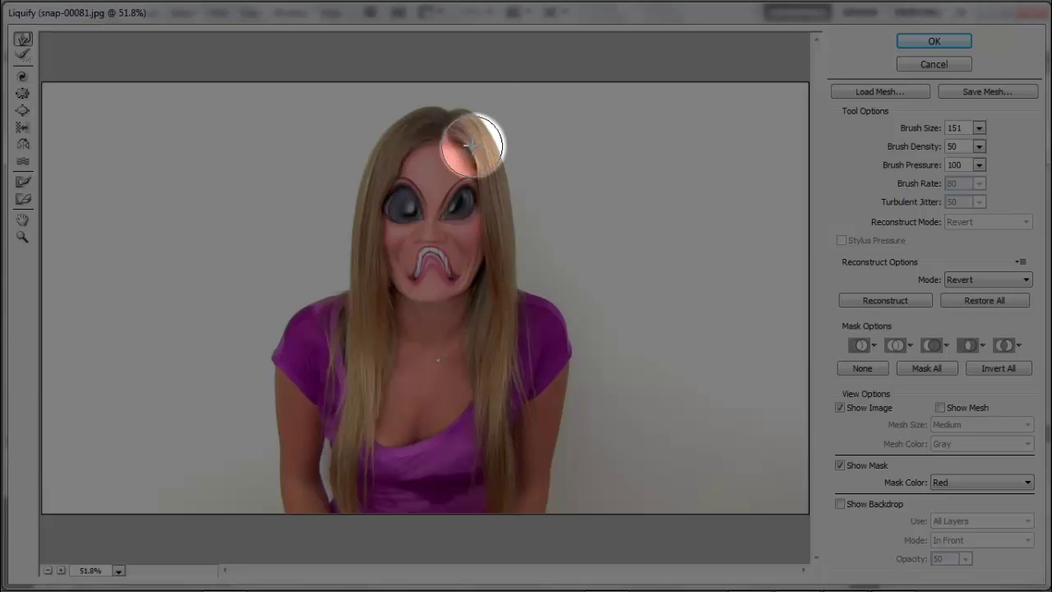
{"action": "mouse_move", "coordinate": [472, 144]}
{"action": "left_mouse_down"}
{"action": "mouse_move", "coordinate": [455, 116]}
{"action": "mouse_move", "coordinate": [419, 104]}
{"action": "mouse_move", "coordinate": [443, 148]}
{"action": "mouse_move", "coordinate": [430, 141]}
{"action": "mouse_move", "coordinate": [442, 112]}
{"action": "mouse_move", "coordinate": [498, 129]}
{"action": "left_mouse_up"}
{"action": "left_click", "coordinate": [23, 55]}
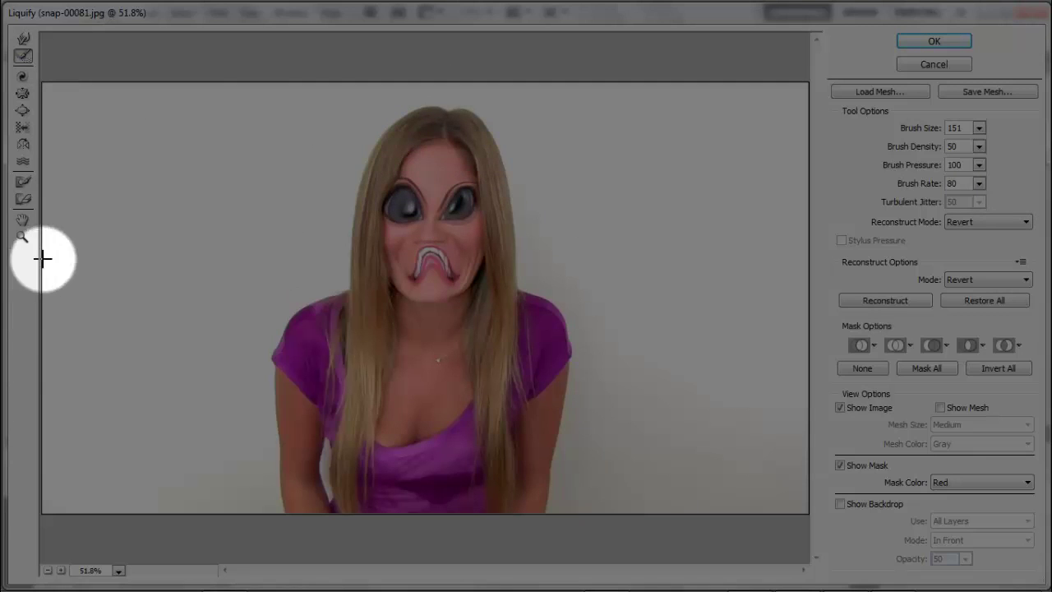
- Warp the woman's arm and sleeve inward, and partly restore the shoulder and sleeve with the Reconstruct tool
{"action": "left_click", "coordinate": [23, 39]}
{"action": "mouse_move", "coordinate": [320, 456]}
{"action": "left_mouse_down"}
{"action": "mouse_move", "coordinate": [310, 415]}
{"action": "mouse_move", "coordinate": [322, 503]}
{"action": "mouse_move", "coordinate": [321, 490]}
{"action": "mouse_move", "coordinate": [287, 477]}
{"action": "mouse_move", "coordinate": [292, 303]}
{"action": "mouse_move", "coordinate": [304, 358]}
{"action": "mouse_move", "coordinate": [293, 368]}
{"action": "mouse_move", "coordinate": [277, 347]}
{"action": "left_mouse_up"}
{"action": "left_click", "coordinate": [23, 55]}
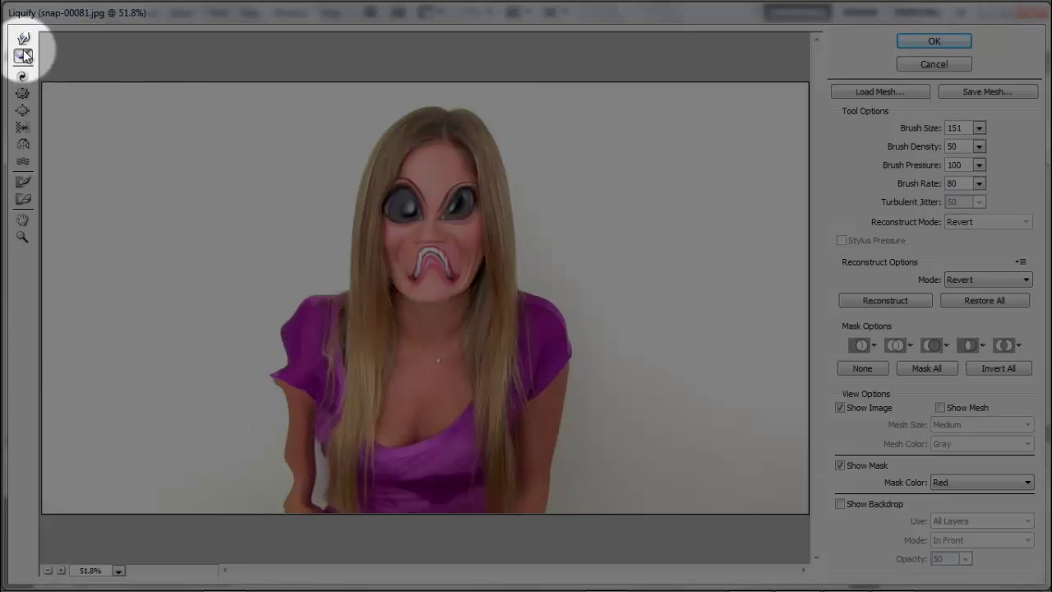
{"action": "mouse_move", "coordinate": [317, 305]}
{"action": "left_mouse_down"}
{"action": "mouse_move", "coordinate": [331, 399]}
{"action": "mouse_move", "coordinate": [282, 400]}
{"action": "left_mouse_up"}
- Warp the frowning mouth into a crooked, toothy grin with the Forward Warp tool
{"action": "left_click", "coordinate": [23, 39]}
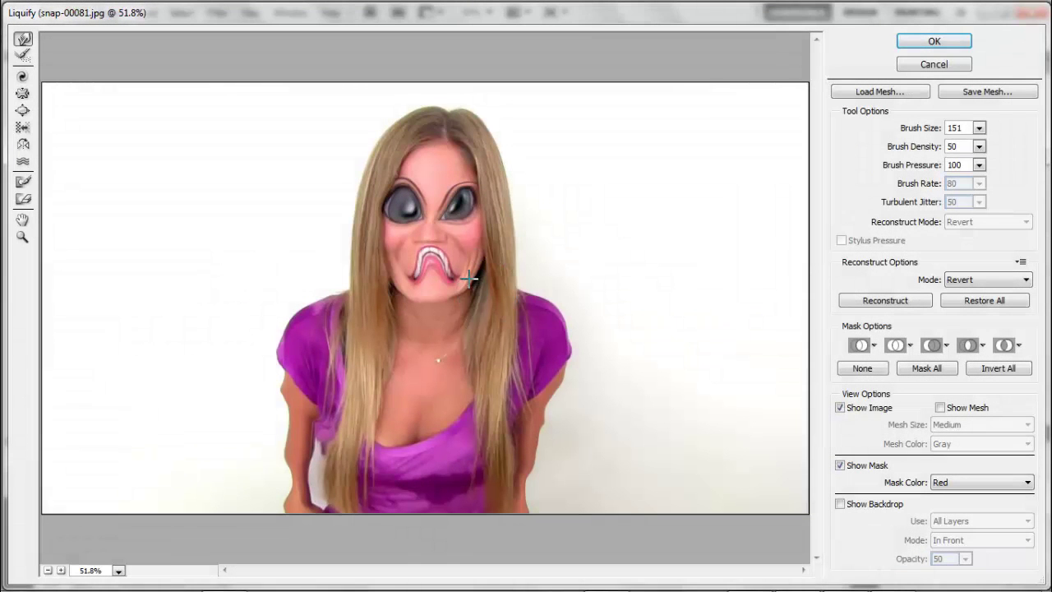
{"action": "left_click_drag", "start_coordinate": [431, 259], "coordinate": [419, 293]}
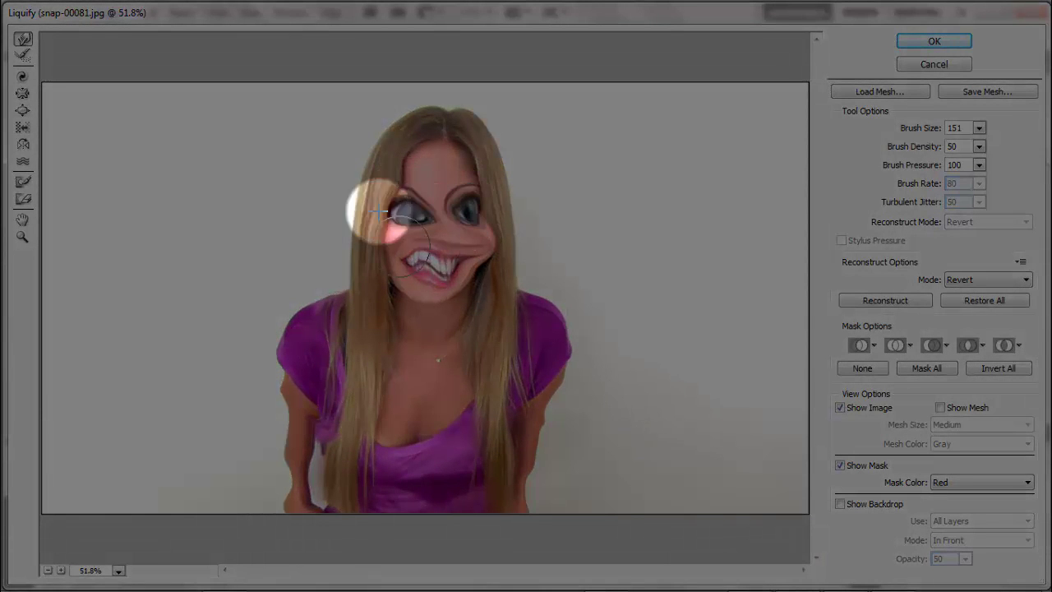
- Set the Bloat tool's brush size to 301 and enlarge the woman's chest
{"action": "left_click", "coordinate": [23, 110]}
{"action": "left_click", "coordinate": [978, 127]}
{"action": "left_click", "coordinate": [918, 146]}
{"action": "mouse_move", "coordinate": [452, 447]}
{"action": "left_mouse_down"}
{"action": "mouse_move", "coordinate": [383, 456]}
{"action": "mouse_move", "coordinate": [408, 425]}
{"action": "mouse_move", "coordinate": [431, 457]}
{"action": "mouse_move", "coordinate": [380, 449]}
{"action": "mouse_move", "coordinate": [385, 411]}
{"action": "mouse_move", "coordinate": [387, 429]}
{"action": "mouse_move", "coordinate": [452, 462]}
{"action": "mouse_move", "coordinate": [380, 459]}
{"action": "mouse_move", "coordinate": [461, 472]}
{"action": "mouse_move", "coordinate": [382, 490]}
{"action": "mouse_move", "coordinate": [406, 433]}
{"action": "mouse_move", "coordinate": [399, 472]}
{"action": "mouse_move", "coordinate": [361, 457]}
{"action": "mouse_move", "coordinate": [377, 417]}
{"action": "mouse_move", "coordinate": [482, 431]}
{"action": "left_mouse_up"}
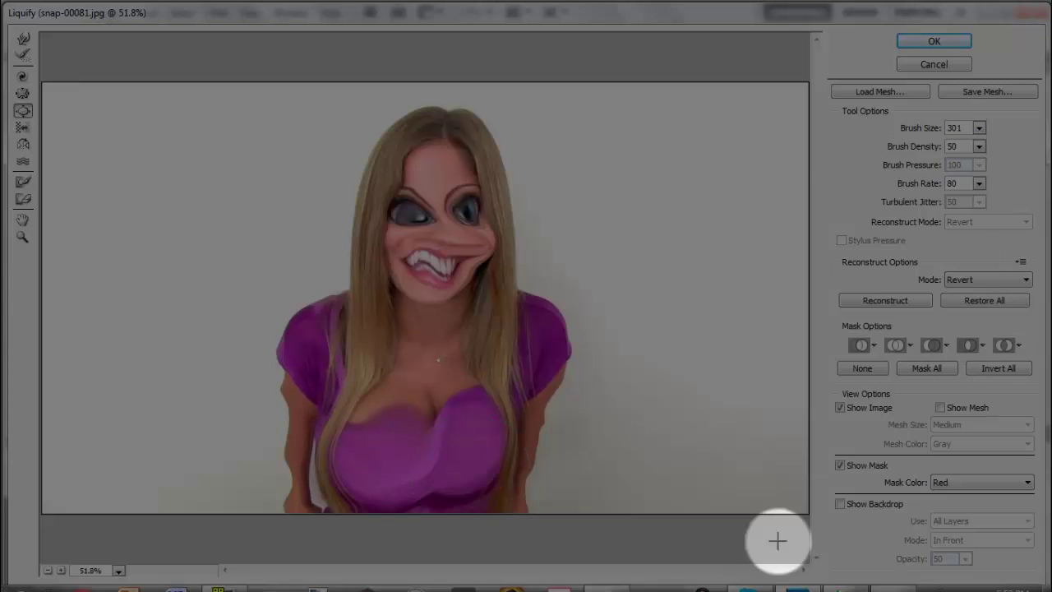
- Bloat both of the woman's shoulders and the neck area with the same large brush
{"action": "left_click_drag", "start_coordinate": [322, 357], "coordinate": [308, 329]}
{"action": "left_click_drag", "start_coordinate": [517, 305], "coordinate": [552, 327]}
{"action": "left_click_drag", "start_coordinate": [428, 331], "coordinate": [446, 318]}
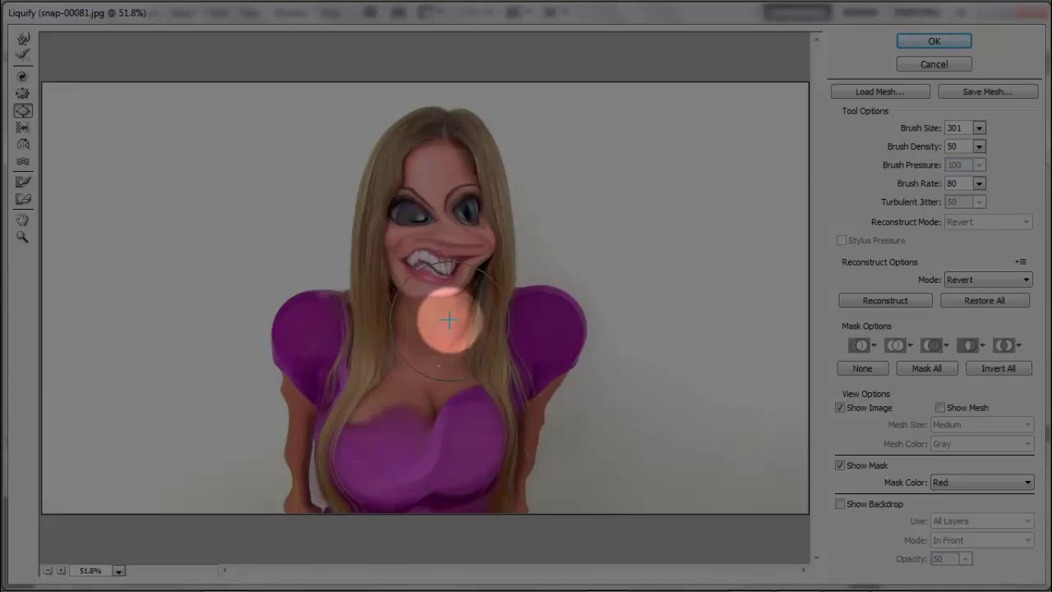
- Bloat the woman's forehead, and reshape the top of her head and her chest with the Forward Warp tool
{"action": "mouse_move", "coordinate": [408, 167]}
{"action": "left_mouse_down"}
{"action": "mouse_move", "coordinate": [473, 156]}
{"action": "mouse_move", "coordinate": [421, 136]}
{"action": "mouse_move", "coordinate": [468, 156]}
{"action": "left_mouse_up"}
{"action": "mouse_move", "coordinate": [413, 322]}
{"action": "left_mouse_down"}
{"action": "mouse_move", "coordinate": [399, 168]}
{"action": "mouse_move", "coordinate": [461, 240]}
{"action": "mouse_move", "coordinate": [465, 169]}
{"action": "left_mouse_up"}
{"action": "mouse_move", "coordinate": [425, 111]}
{"action": "left_mouse_down"}
{"action": "mouse_move", "coordinate": [468, 122]}
{"action": "mouse_move", "coordinate": [494, 147]}
{"action": "mouse_move", "coordinate": [490, 105]}
{"action": "mouse_move", "coordinate": [517, 179]}
{"action": "mouse_move", "coordinate": [498, 143]}
{"action": "mouse_move", "coordinate": [434, 106]}
{"action": "left_mouse_up"}
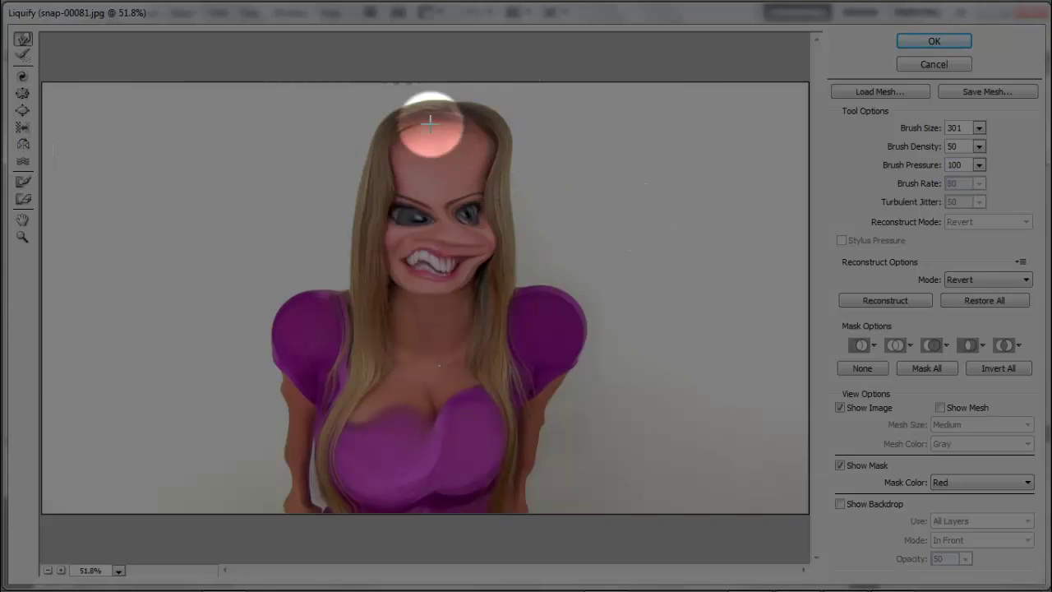
{"action": "mouse_move", "coordinate": [526, 415]}
{"action": "left_mouse_down"}
{"action": "mouse_move", "coordinate": [470, 443]}
{"action": "mouse_move", "coordinate": [390, 464]}
{"action": "mouse_move", "coordinate": [356, 506]}
{"action": "mouse_move", "coordinate": [397, 501]}
{"action": "mouse_move", "coordinate": [368, 493]}
{"action": "mouse_move", "coordinate": [353, 408]}
{"action": "left_mouse_up"}
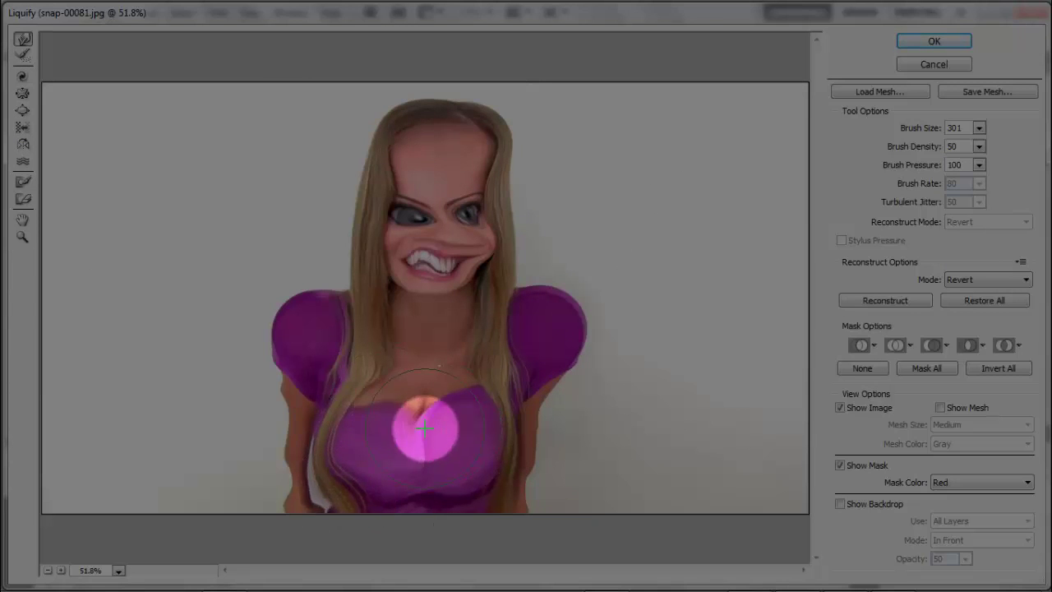
- Reduce the brush size to 91 and enlarge the small necklace pendant with the Bloat tool
{"action": "key", "text": "ctrl+plus"}
{"action": "key", "text": "ctrl+plus"}
{"action": "key", "text": "ctrl+plus"}
{"action": "scroll", "coordinate": [426, 363], "scroll_direction": "down", "scroll_amount": 5}
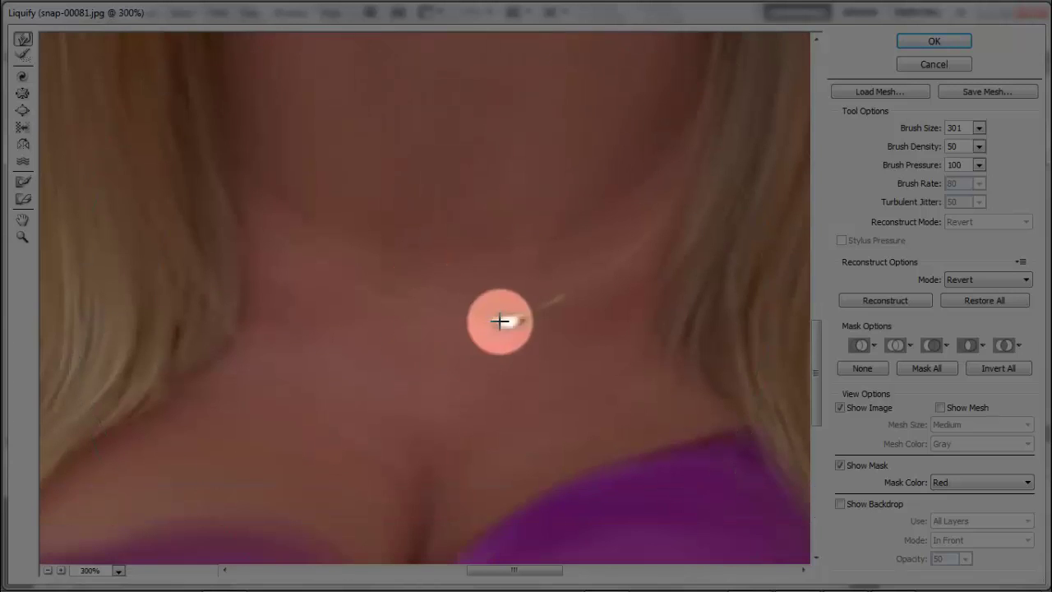
{"action": "left_click", "coordinate": [979, 127]}
{"action": "left_click", "coordinate": [900, 149]}
{"action": "left_click", "coordinate": [510, 319]}
{"action": "left_click", "coordinate": [22, 109]}
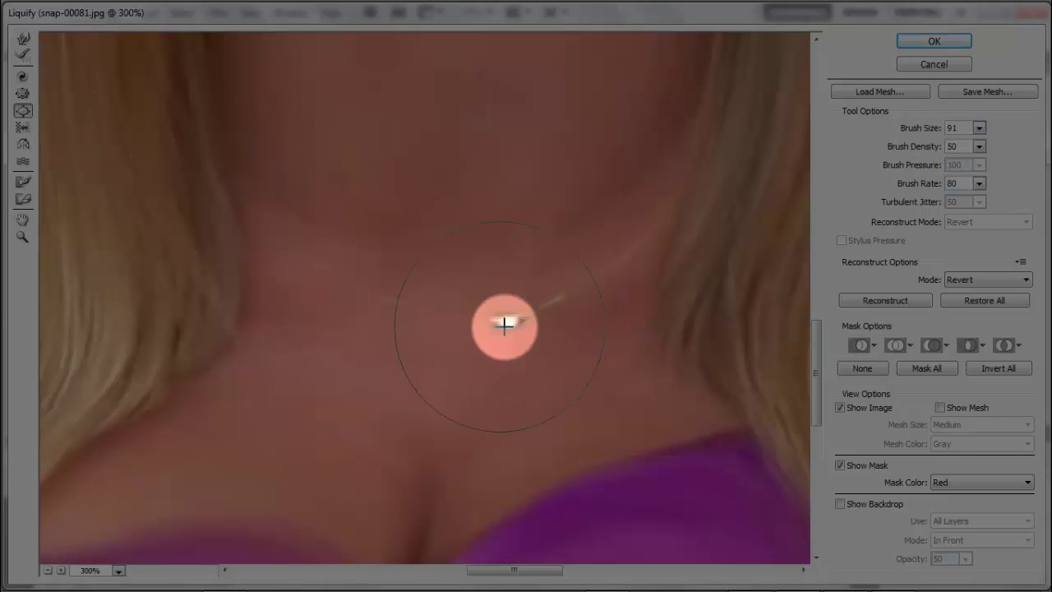
{"action": "left_click_drag", "start_coordinate": [505, 322], "coordinate": [505, 313]}
{"action": "key", "text": "ctrl+minus"}
{"action": "key", "text": "ctrl+minus"}
{"action": "key", "text": "ctrl+minus"}
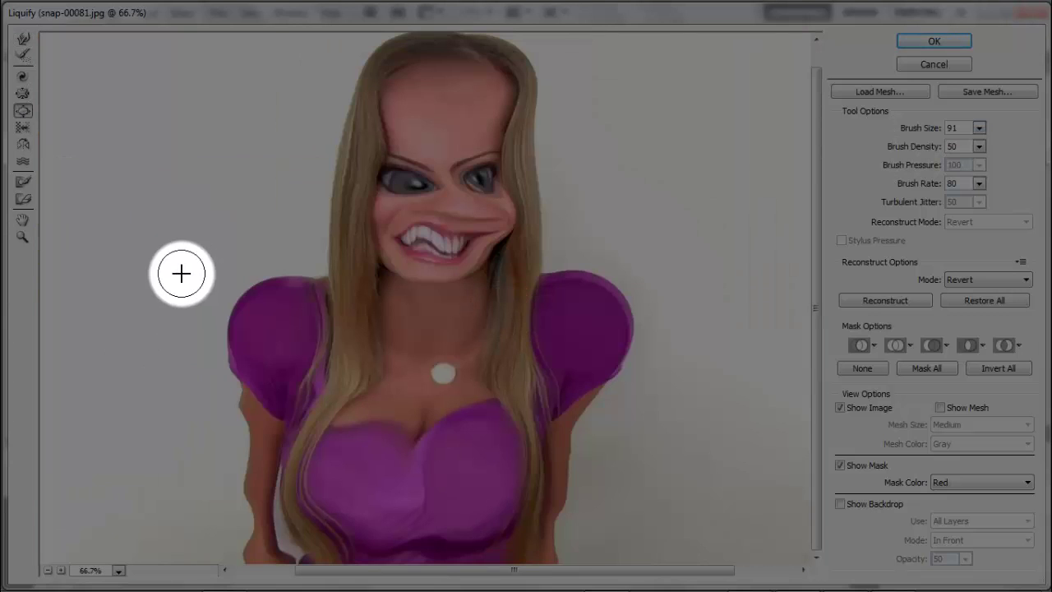
- Restore the bloated pendant and the skin around it with the Reconstruct tool
{"action": "key", "text": "ctrl+plus"}
{"action": "key", "text": "ctrl+plus"}
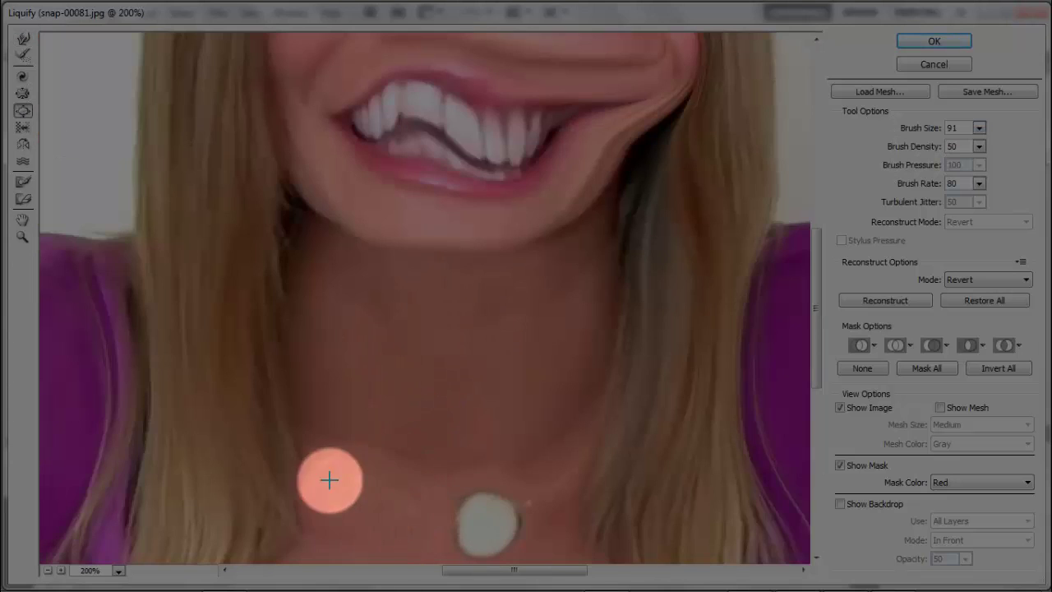
{"action": "left_click", "coordinate": [22, 54]}
{"action": "mouse_move", "coordinate": [378, 523]}
{"action": "left_mouse_down"}
{"action": "mouse_move", "coordinate": [440, 514]}
{"action": "mouse_move", "coordinate": [545, 422]}
{"action": "left_mouse_up"}
{"action": "key", "text": "ctrl+minus"}
{"action": "key", "text": "ctrl+minus"}
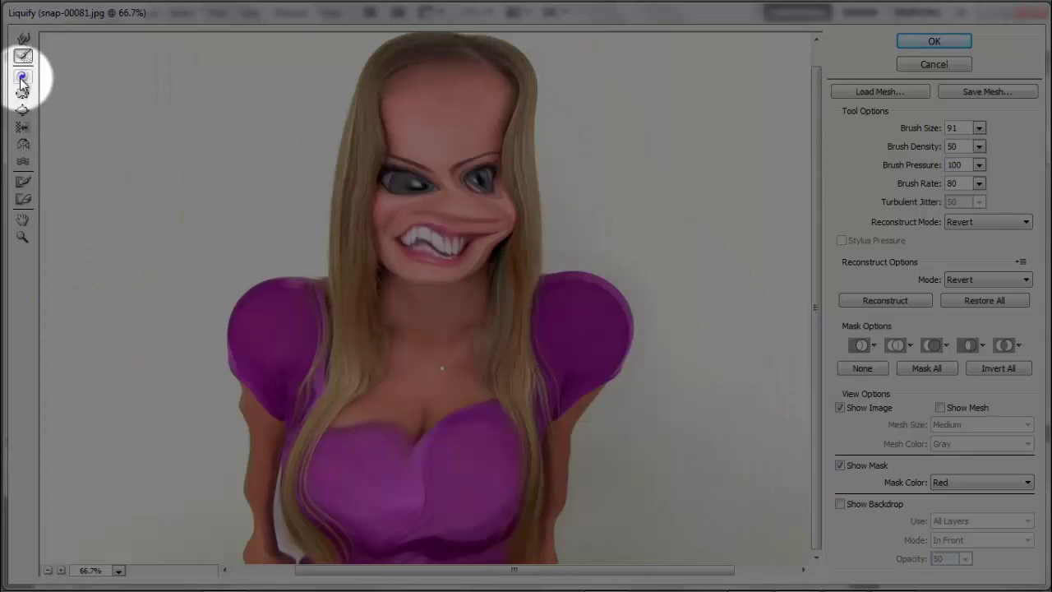
- Set the Bloat tool's brush size to 181 and bloat the base of the woman's neck
{"action": "left_click", "coordinate": [22, 109]}
{"action": "left_click_drag", "start_coordinate": [979, 128], "coordinate": [911, 148]}
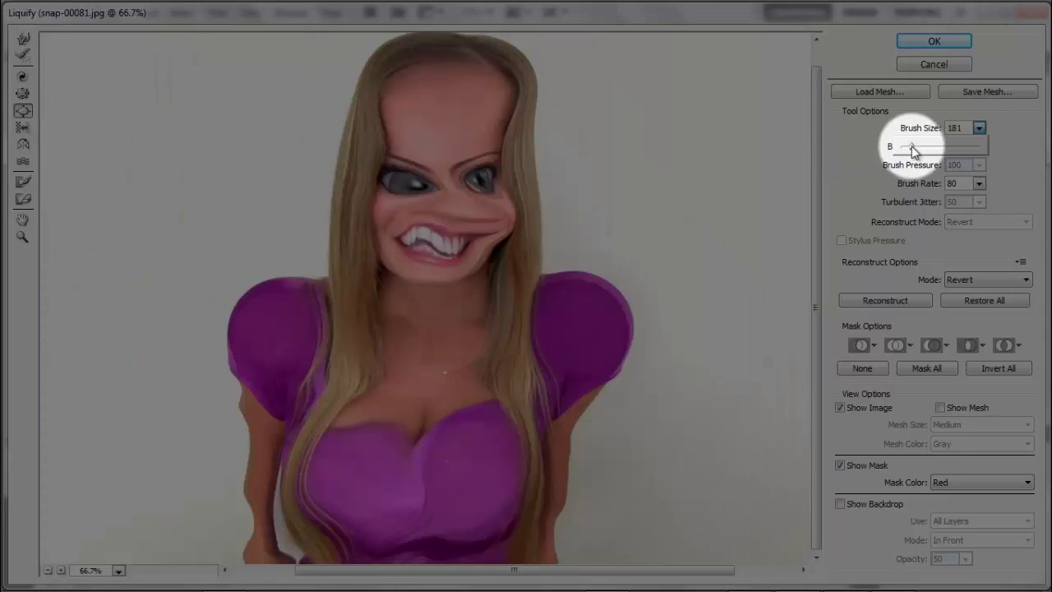
{"action": "left_click", "coordinate": [444, 355]}
- Warp the cheek beside the grin and the upper hairline slightly with the Forward Warp tool
{"action": "left_click", "coordinate": [22, 39]}
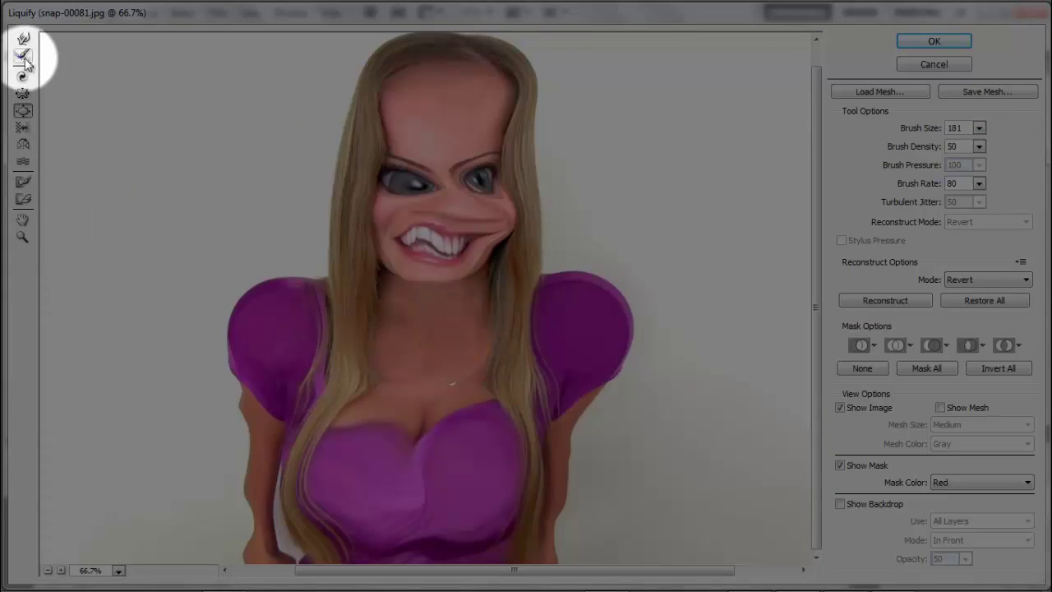
{"action": "key", "text": "ctrl+minus"}
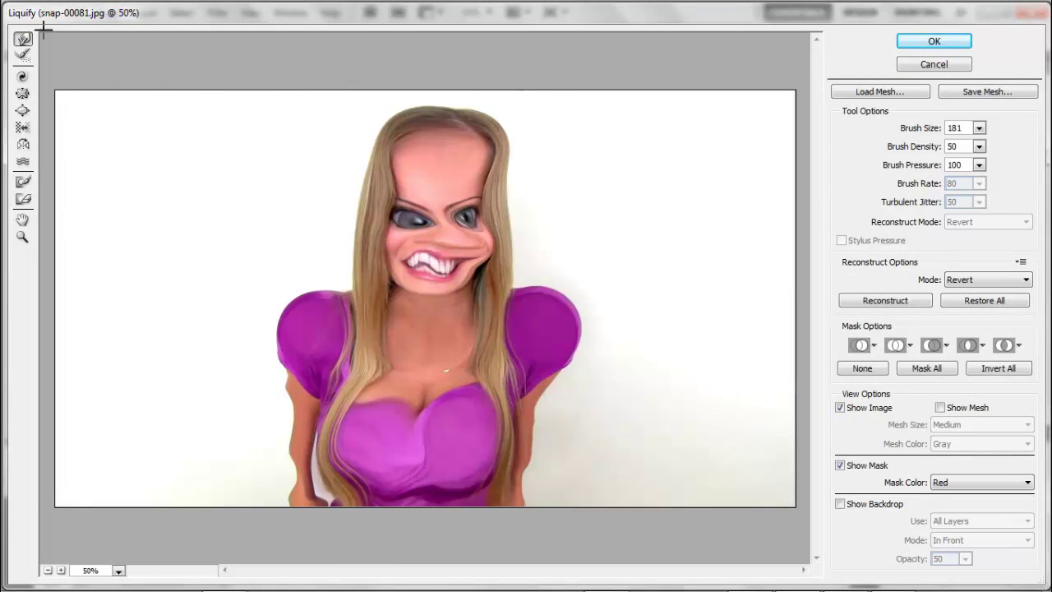
{"action": "mouse_move", "coordinate": [470, 245]}
{"action": "left_mouse_down"}
{"action": "mouse_move", "coordinate": [446, 244]}
{"action": "mouse_move", "coordinate": [480, 244]}
{"action": "mouse_move", "coordinate": [471, 244]}
{"action": "left_mouse_up"}
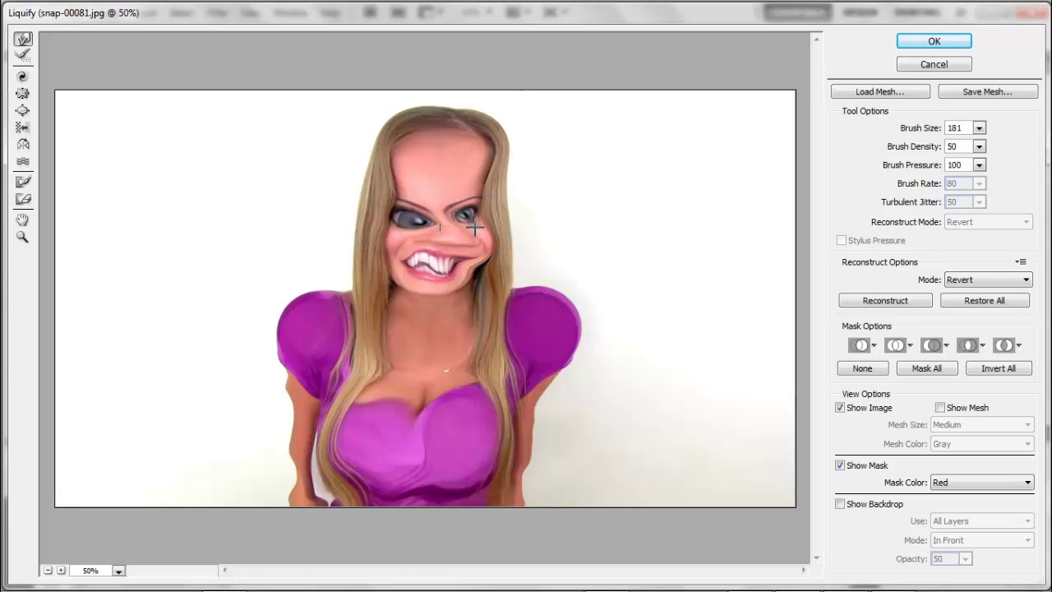
{"action": "left_click_drag", "start_coordinate": [470, 245], "coordinate": [479, 276]}
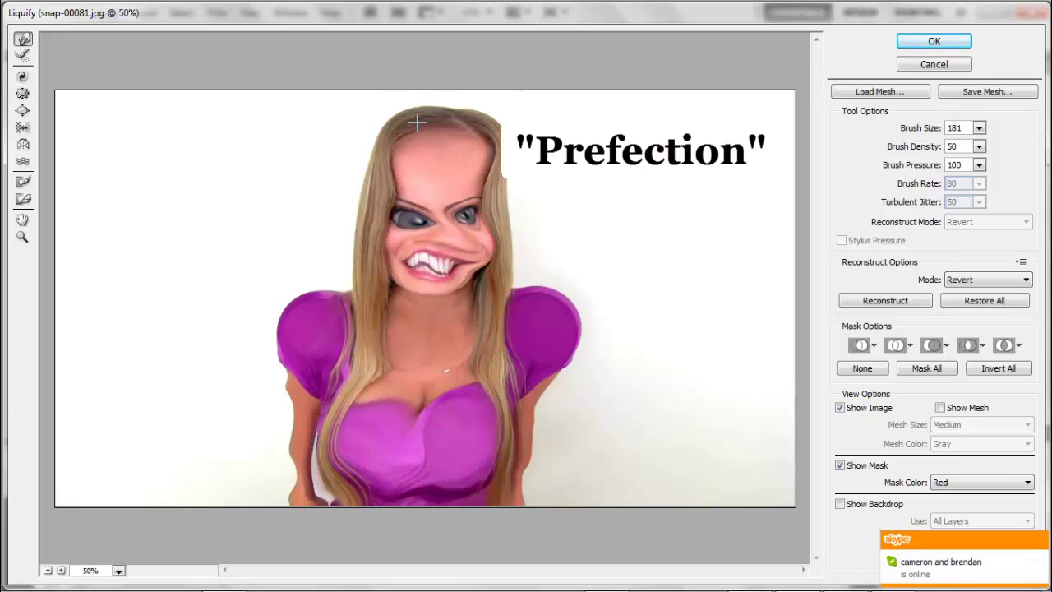
{"action": "left_click_drag", "start_coordinate": [417, 123], "coordinate": [419, 134]}
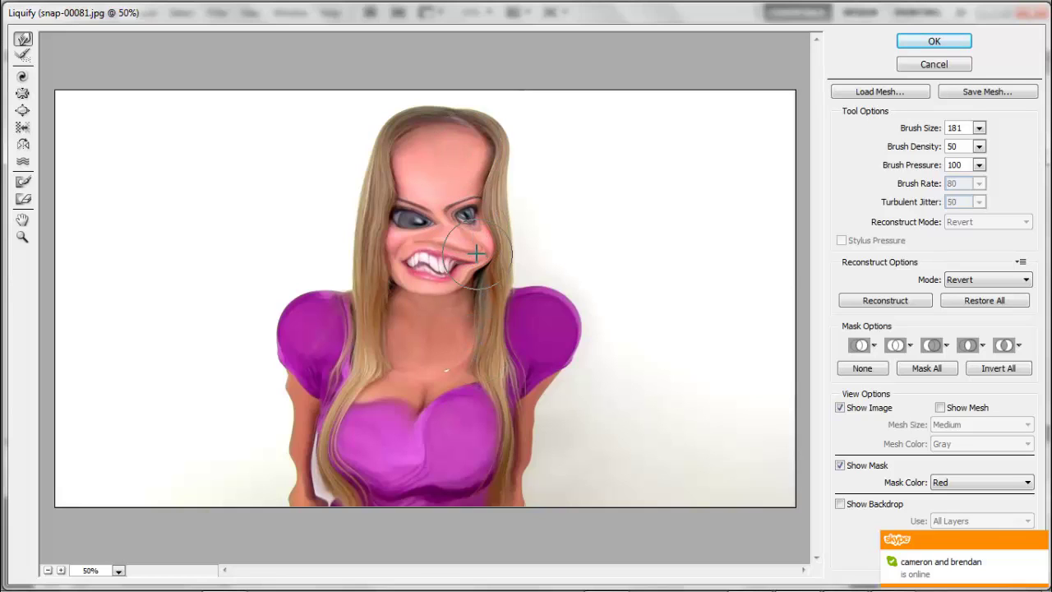
- Push the stretched mouth corner and nose inward with the Forward Warp tool to round out the grin
{"action": "mouse_move", "coordinate": [472, 254]}
{"action": "left_mouse_down"}
{"action": "mouse_move", "coordinate": [465, 244]}
{"action": "mouse_move", "coordinate": [482, 235]}
{"action": "mouse_move", "coordinate": [517, 235]}
{"action": "mouse_move", "coordinate": [447, 241]}
{"action": "mouse_move", "coordinate": [469, 243]}
{"action": "left_mouse_up"}
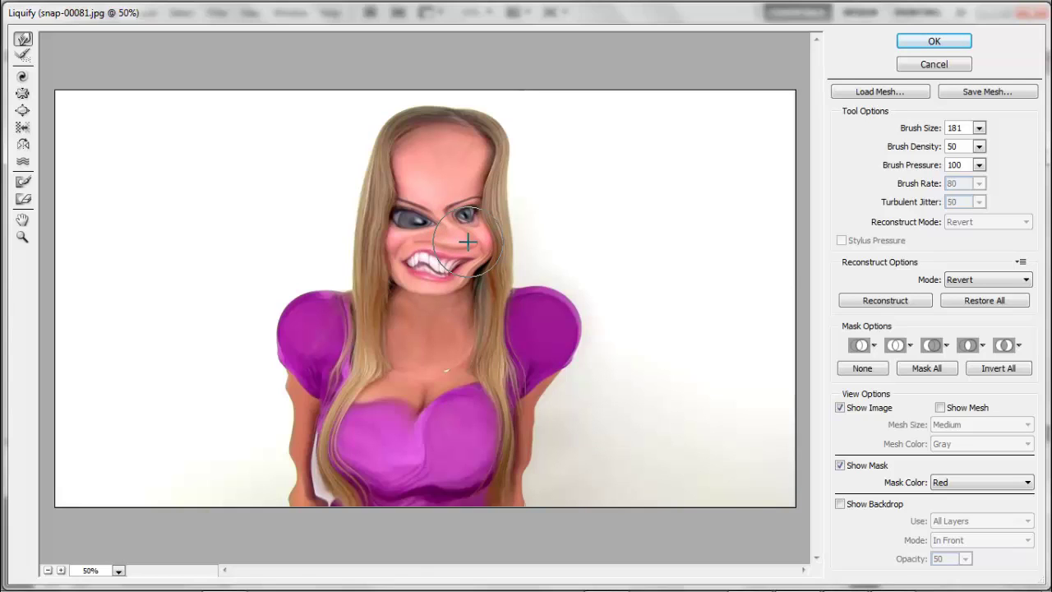
{"action": "mouse_move", "coordinate": [467, 241]}
{"action": "left_mouse_down"}
{"action": "mouse_move", "coordinate": [448, 265]}
{"action": "mouse_move", "coordinate": [443, 229]}
{"action": "mouse_move", "coordinate": [441, 265]}
{"action": "left_mouse_up"}
{"action": "left_click_drag", "start_coordinate": [456, 239], "coordinate": [462, 238]}
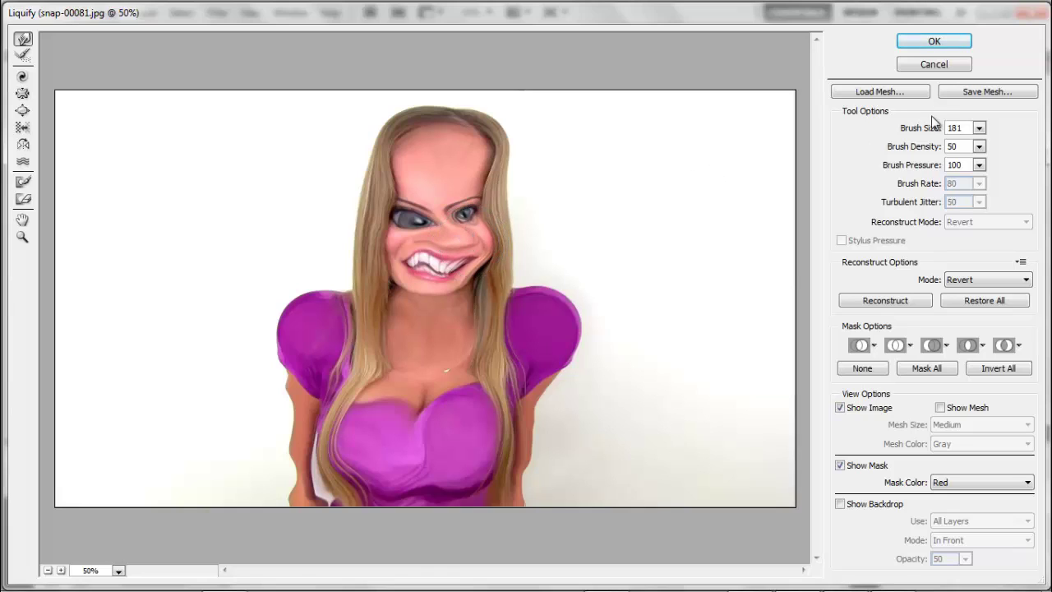